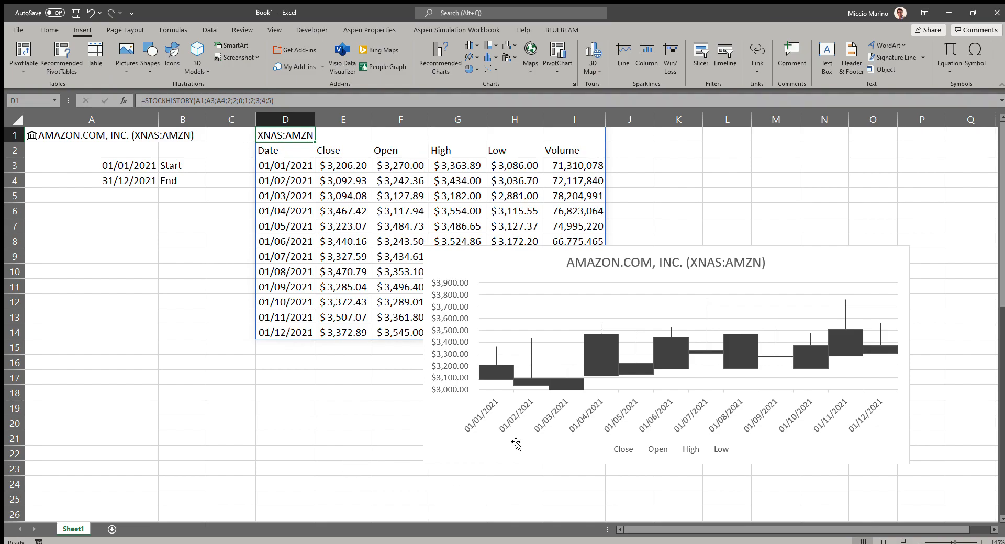
- Add a new blank worksheet to the workbook
click(110, 529)
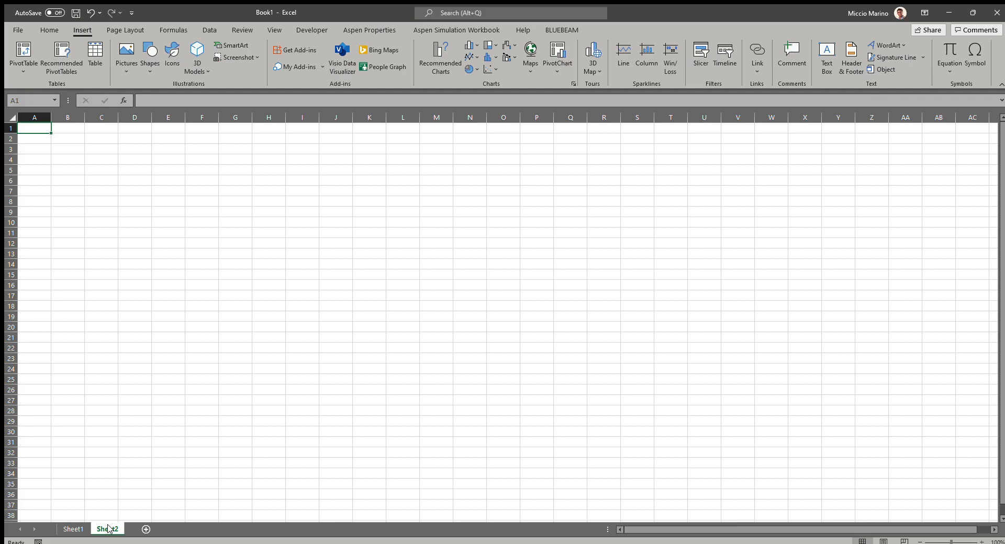
scroll(141, 294, up, 4)
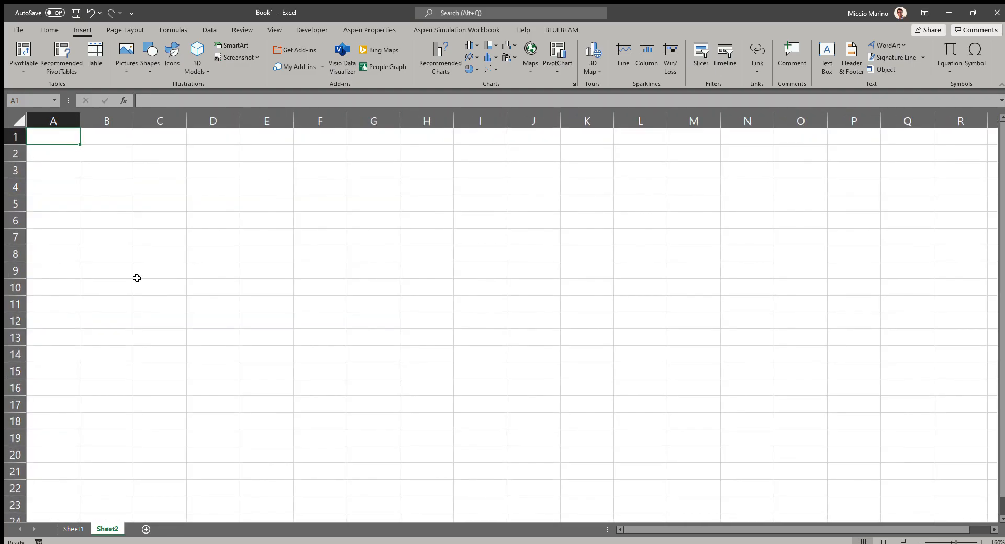
- Start a STOCKHISTORY formula in E1 to read the function's help on its arguments, from stock and dates to interval, headers and properties
click(263, 142)
text(=stock)
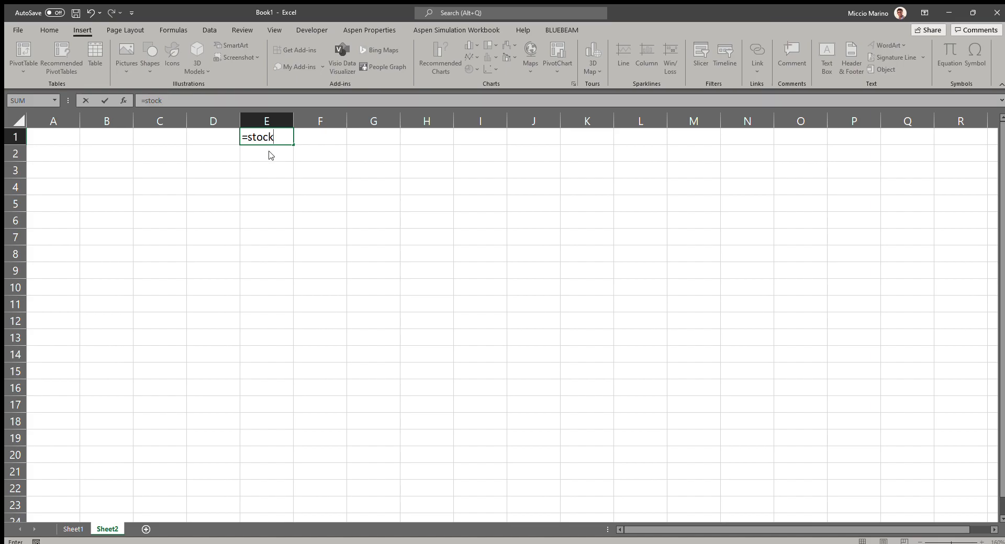
double_click(276, 152)
click(277, 152)
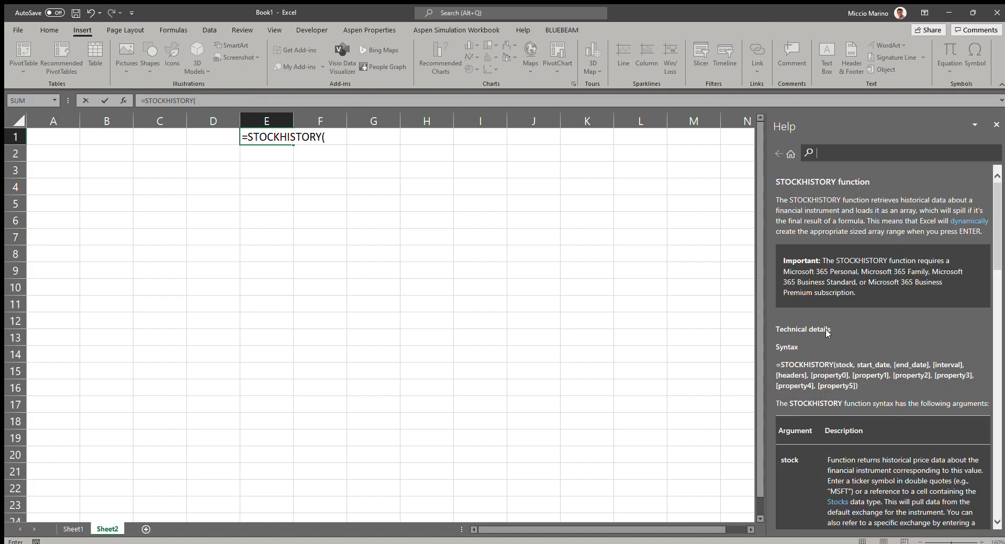
scroll(828, 337, down, 4)
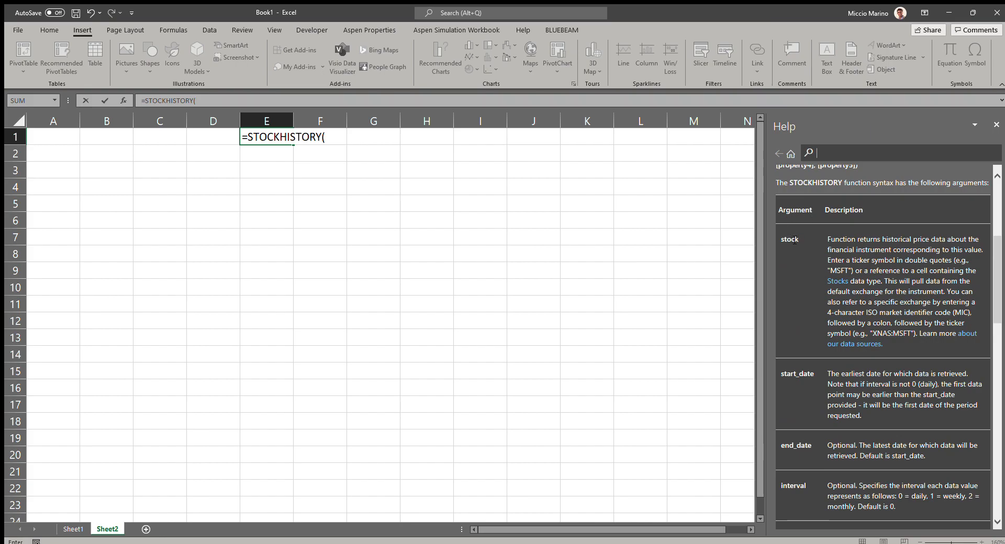
scroll(800, 294, down, 4)
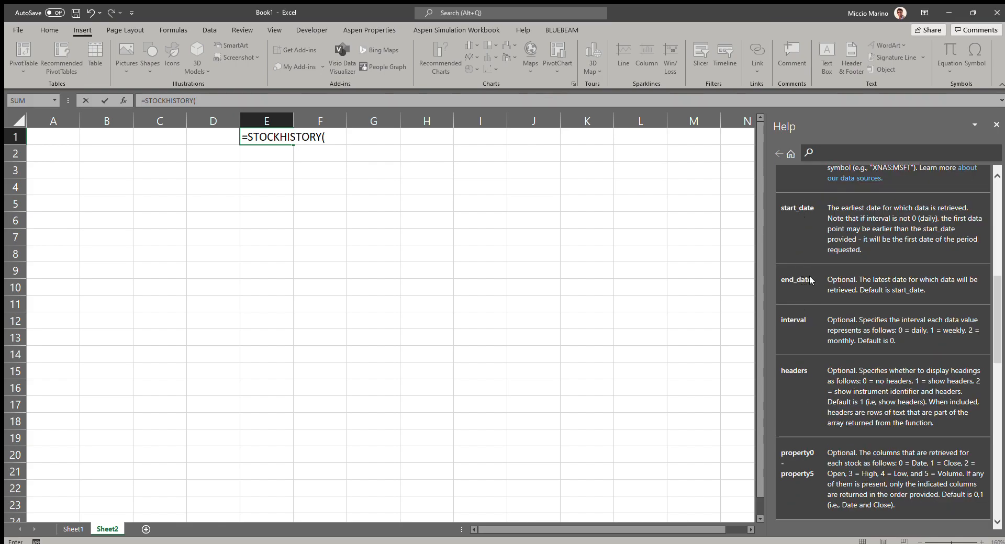
scroll(829, 280, down, 3)
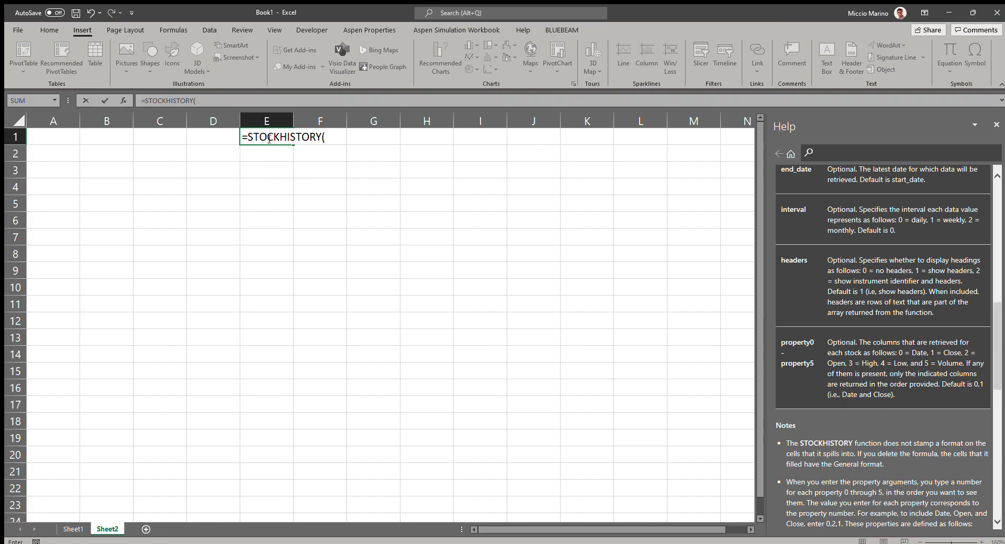
click(112, 169)
key(Escape)
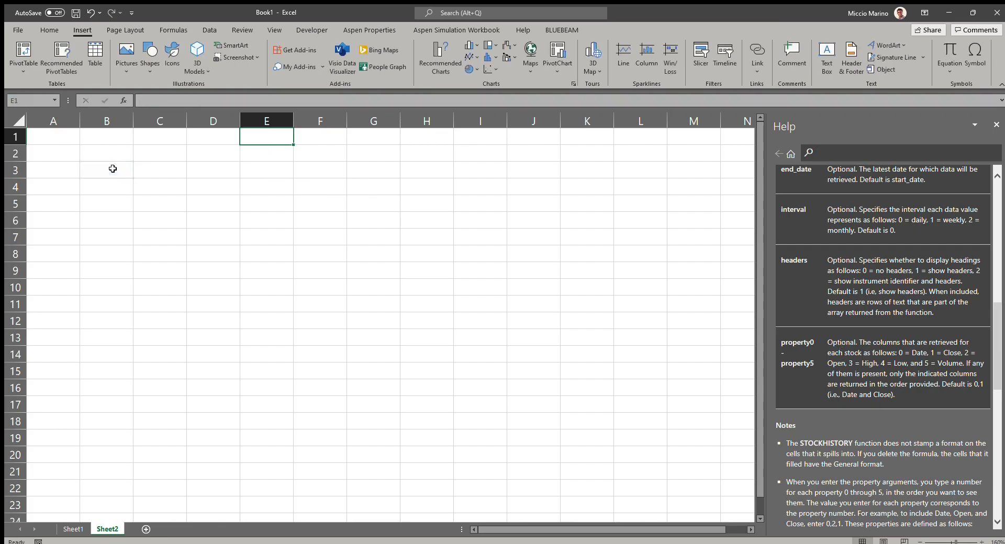
- Enter Apple in cell A1 and keep that cell selected
click(61, 136)
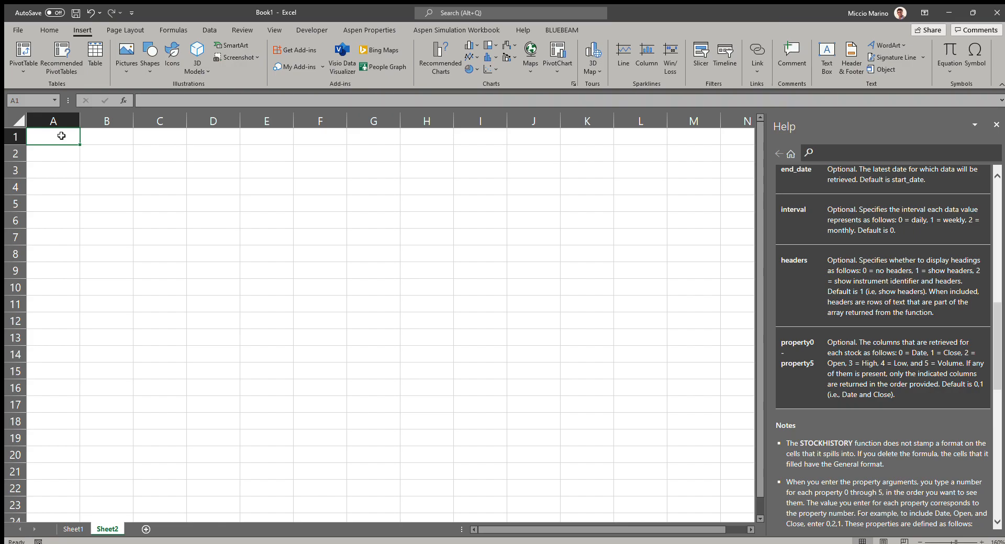
text(Apple)
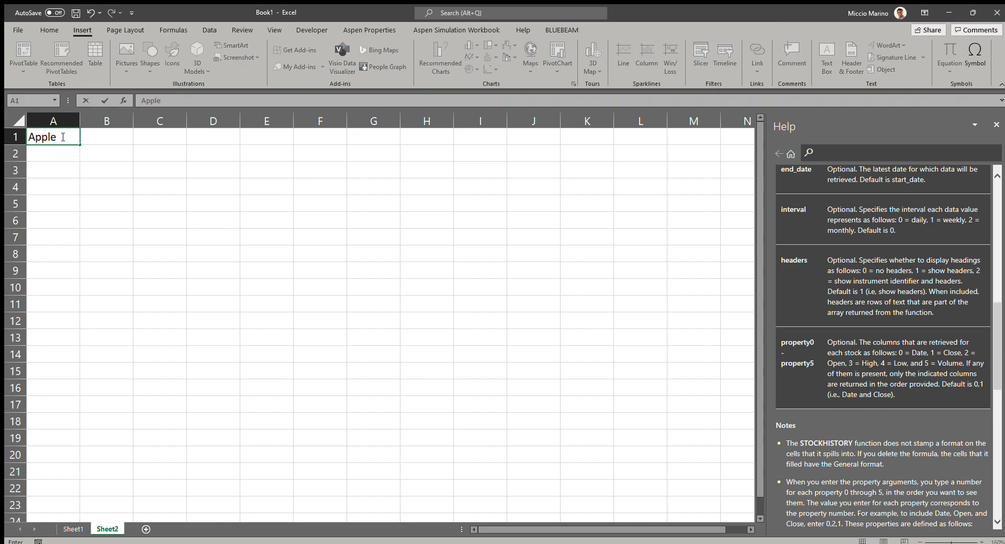
click(59, 172)
click(63, 140)
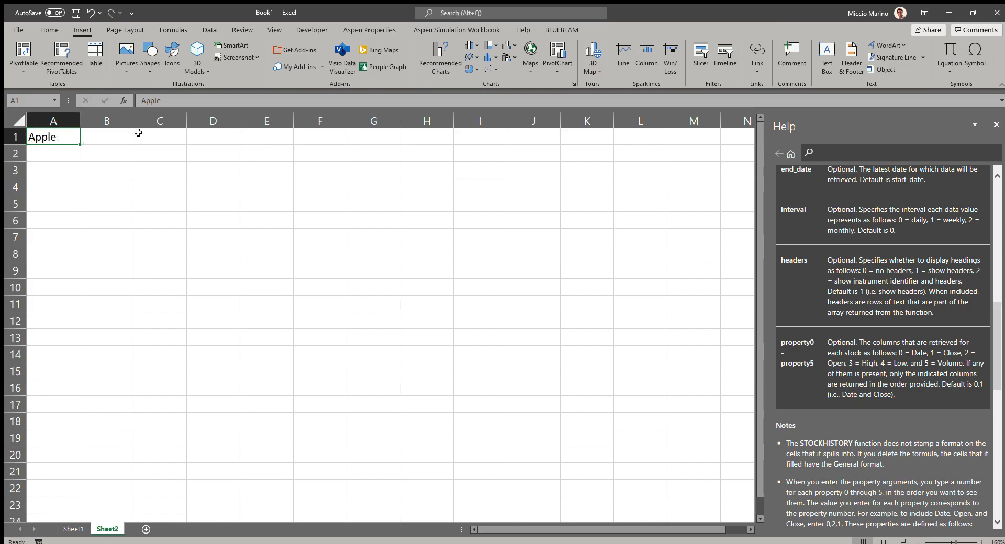
- Convert A1 to the Stocks data type using Apple Inc.'s Nasdaq listing, and fit column A to its contents
click(211, 28)
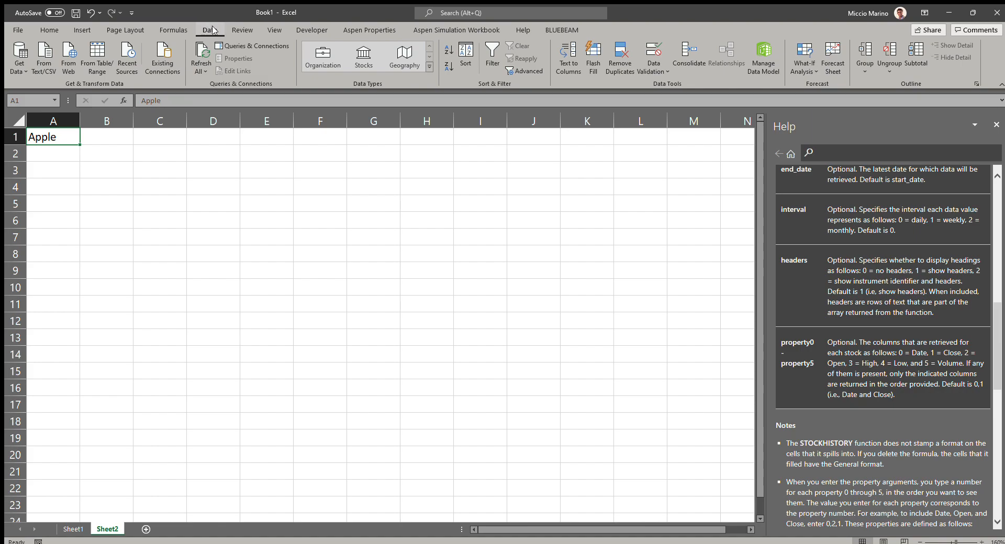
click(365, 57)
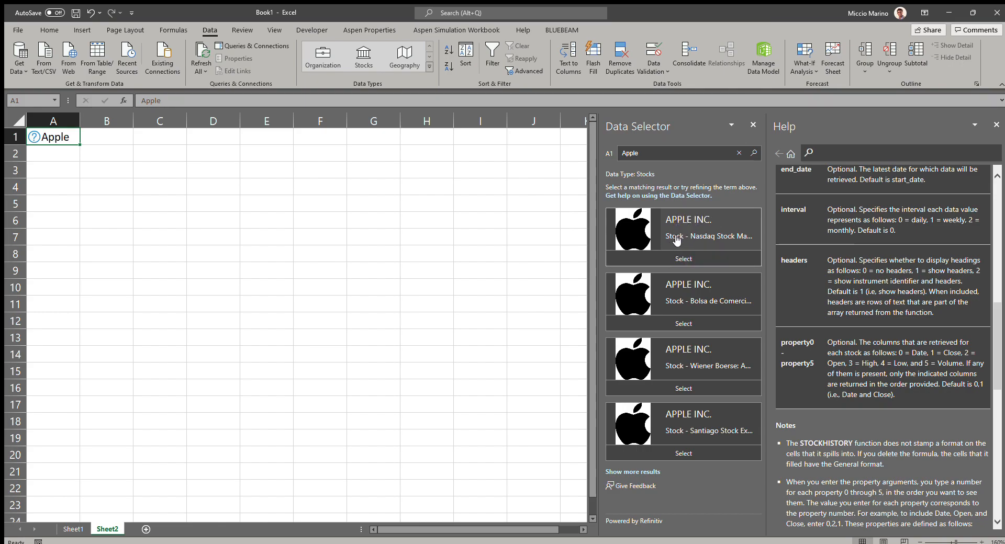
click(708, 258)
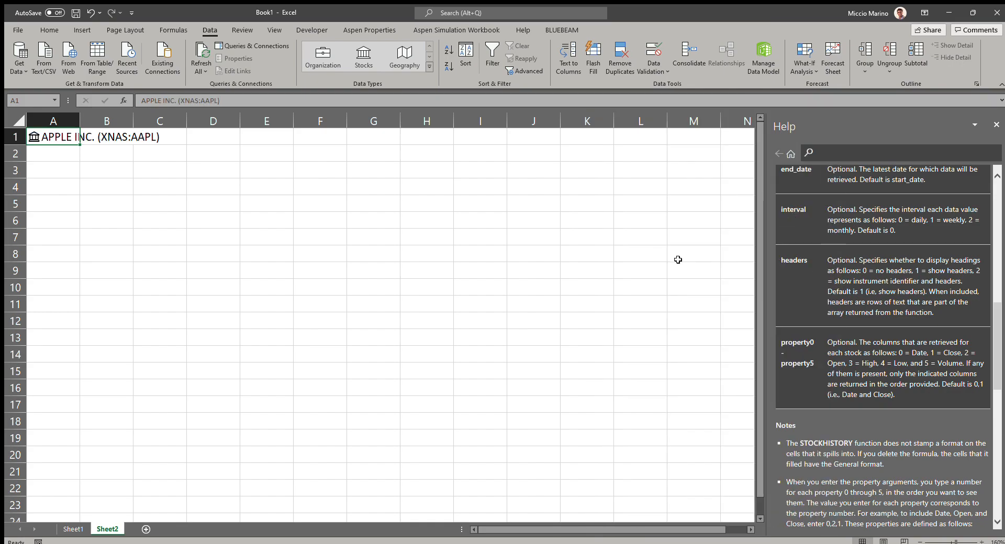
double_click(80, 121)
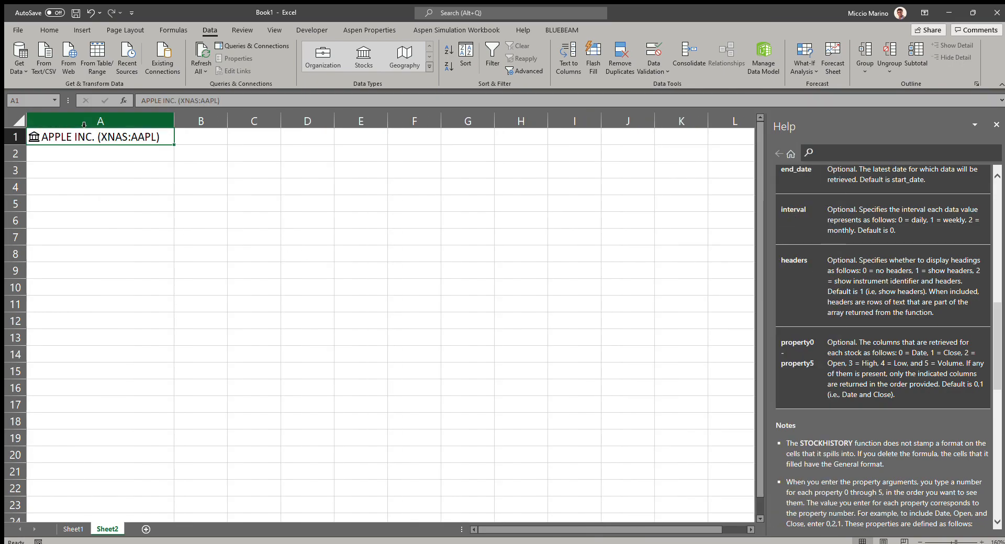
click(995, 125)
- Label cell B3 "start date" and cell B4 "end date"
click(139, 172)
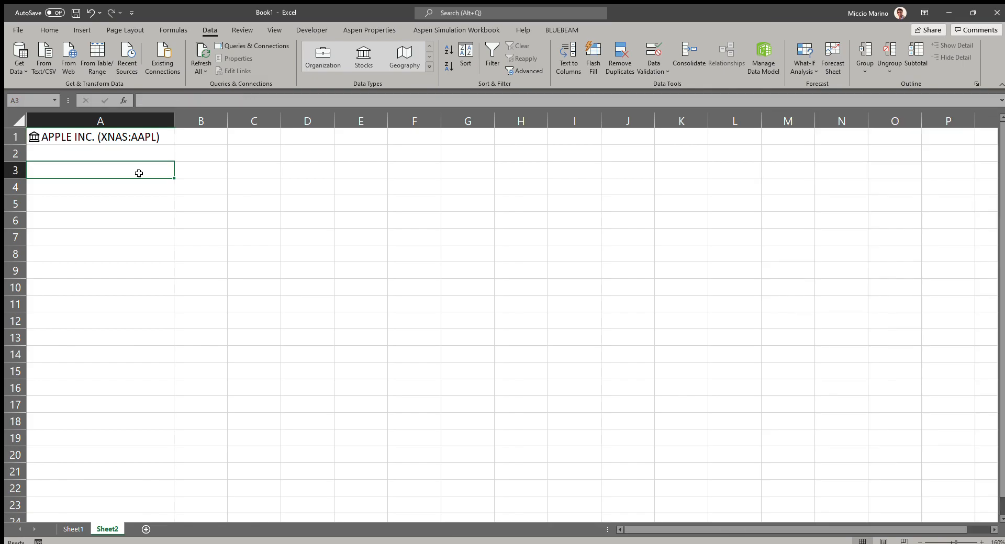
click(180, 173)
text(start date)
key(Return)
text(e)
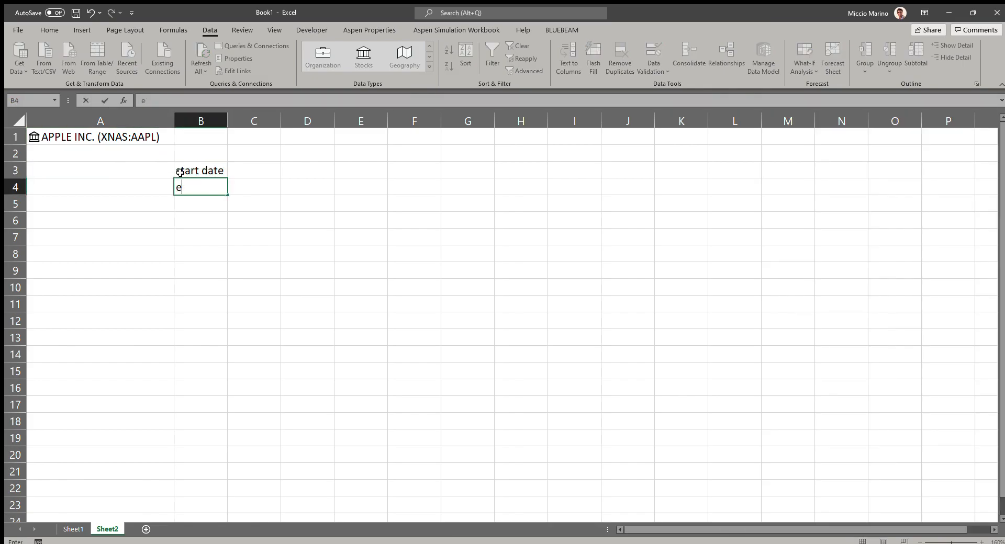
text(nd date)
key(Return)
- Enter the start date 01/01/2021 in A3 and the end date 31/12/2021 in A4
click(159, 171)
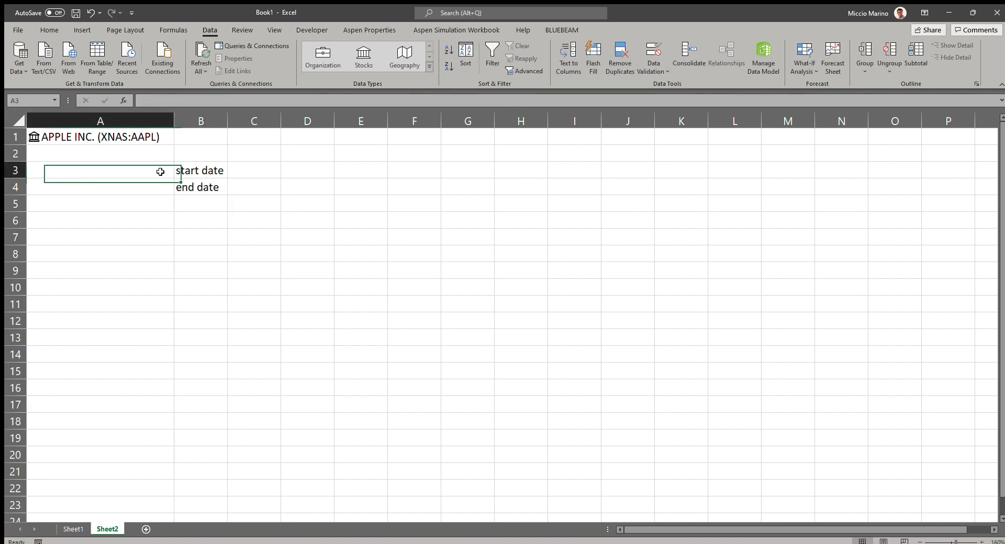
text(1)
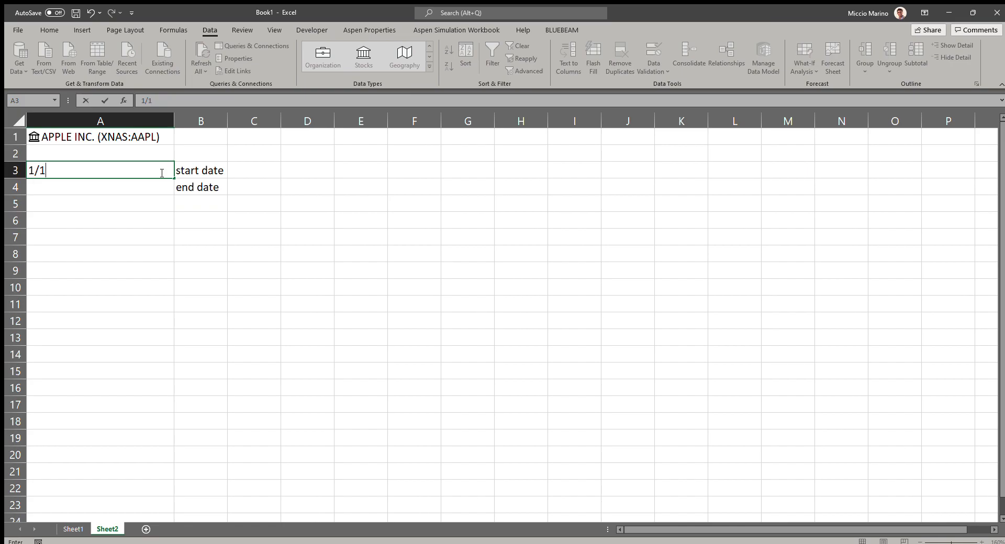
text(/01/2021)
key(Return)
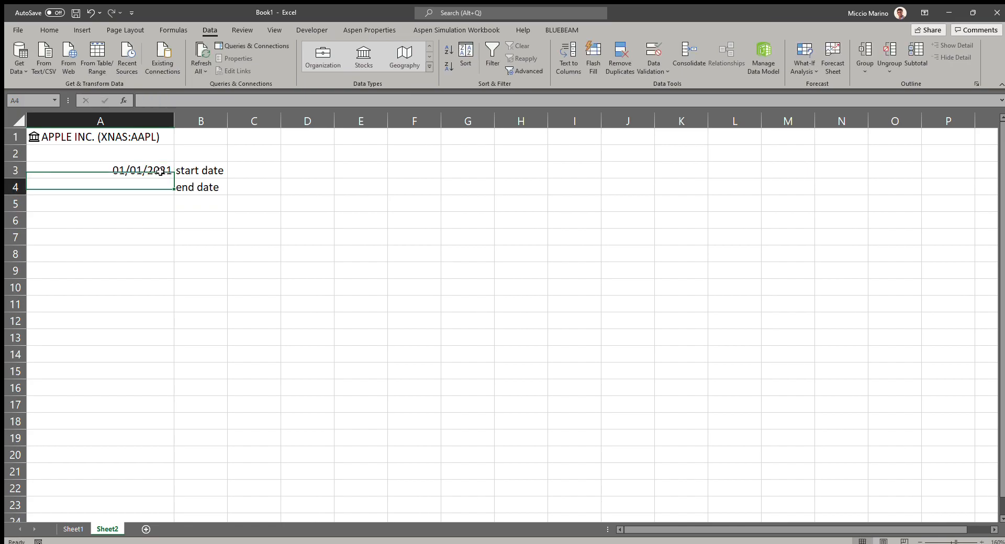
text(31/)
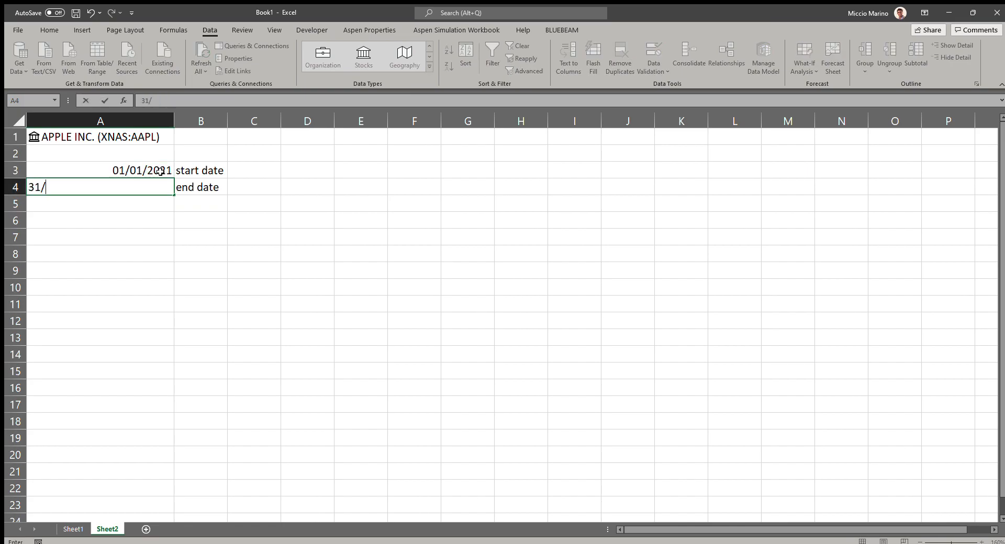
text(12/2021)
key(Return)
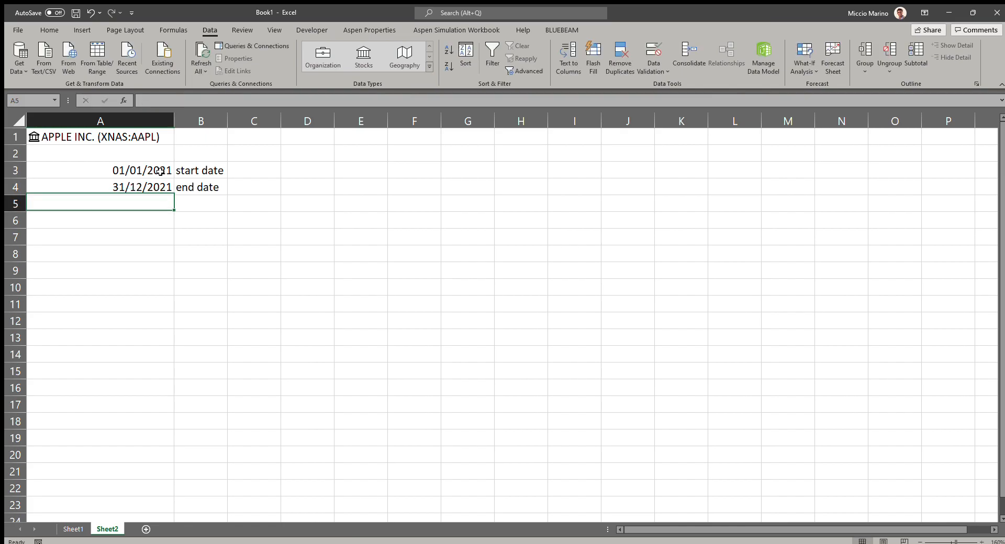
- Enter the formula =STOCKHISTORY(A1;A3;A4;0;2;0;1;2;3;4;5) in D1 to retrieve Apple's daily price history with headers
click(323, 139)
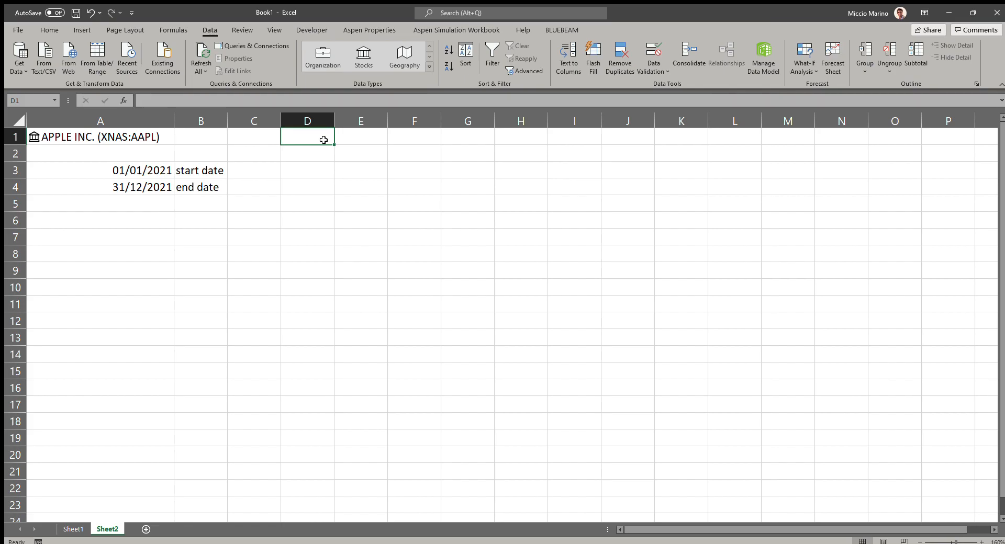
text(=stock)
key(Tab)
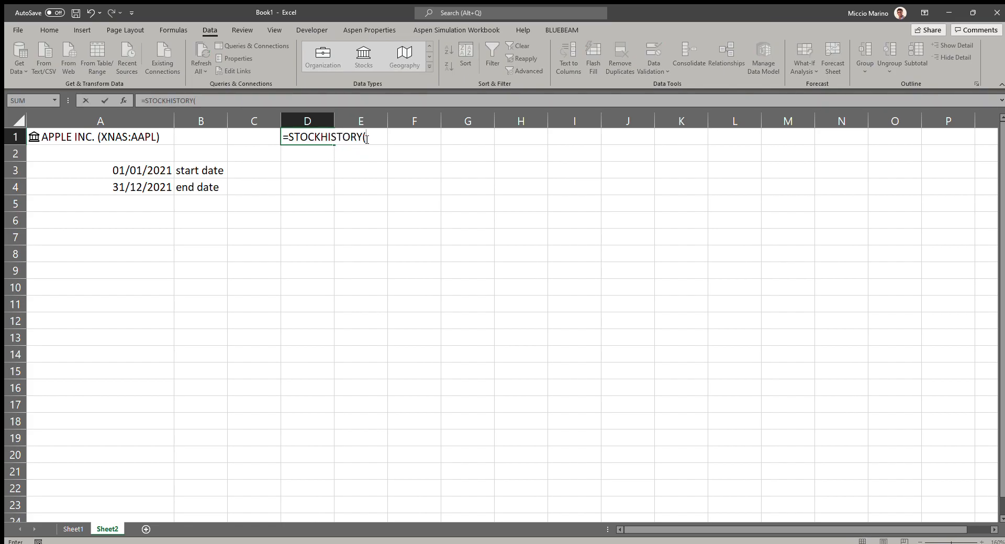
click(147, 138)
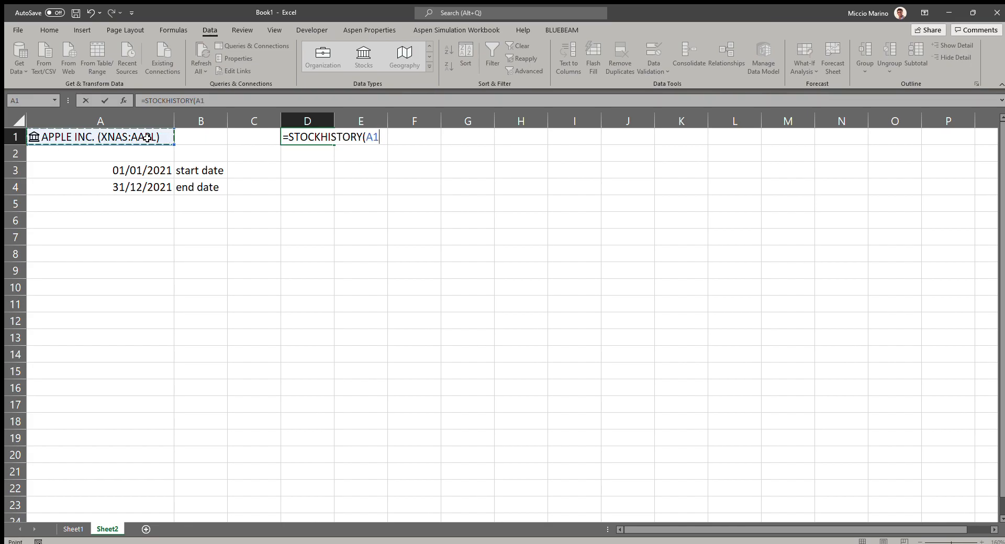
text(;)
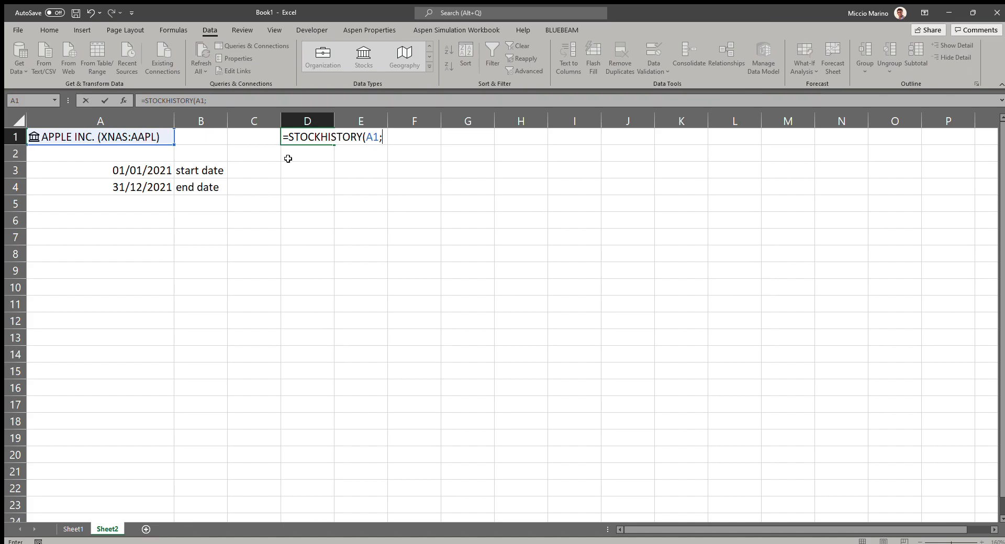
click(136, 171)
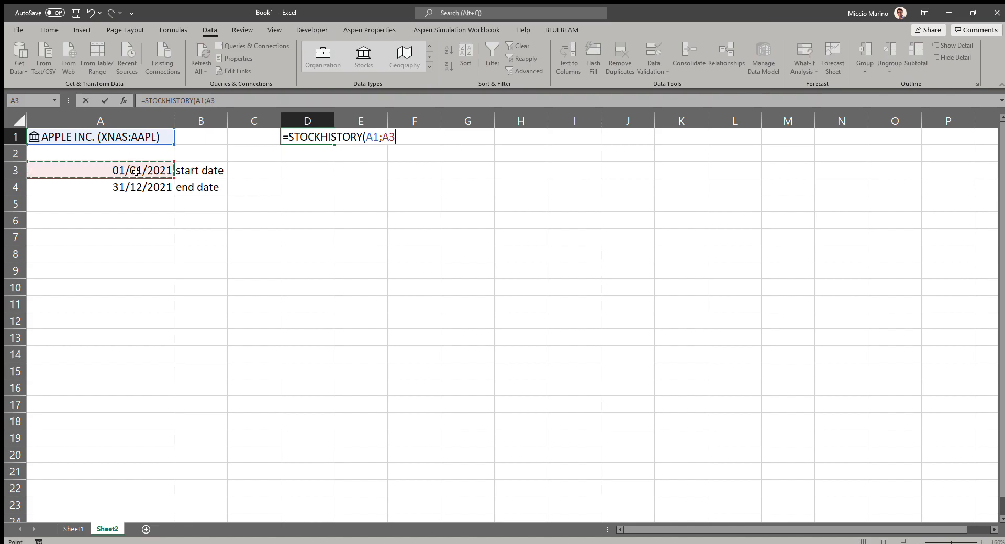
text(;)
click(136, 184)
text(;)
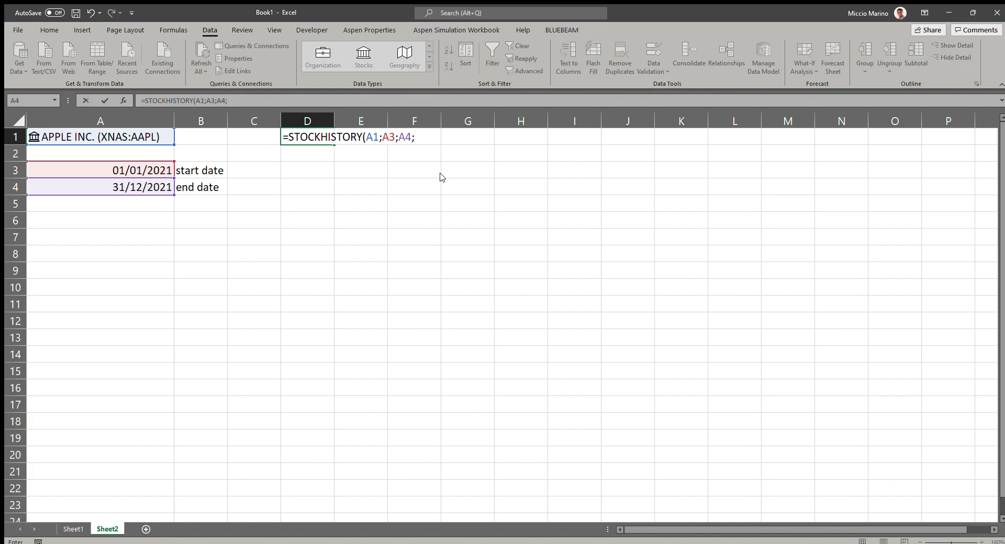
text(0;2;0;1;2;)
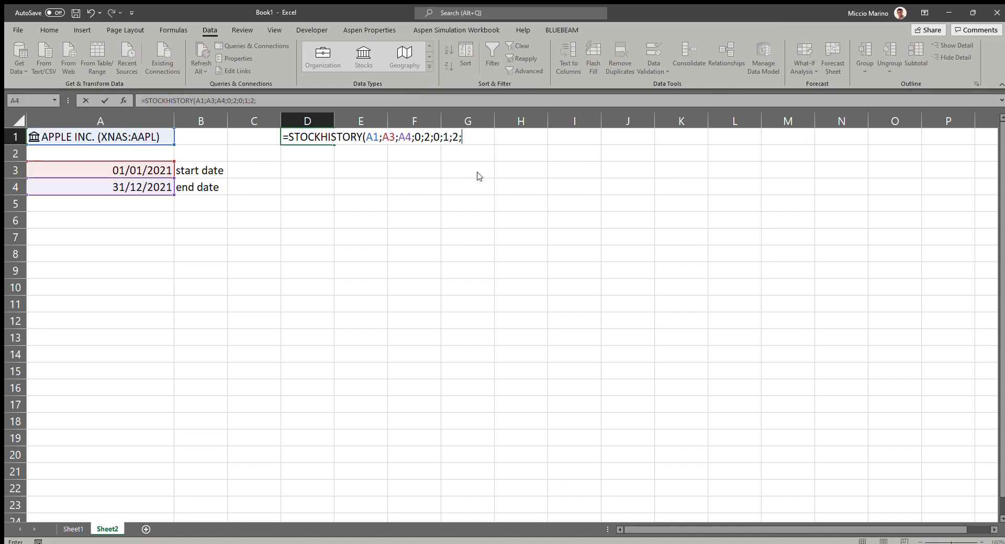
text(;4;5))
key(Return)
- Fit columns D through I to the width of the stock history data
drag(329, 125, 520, 124)
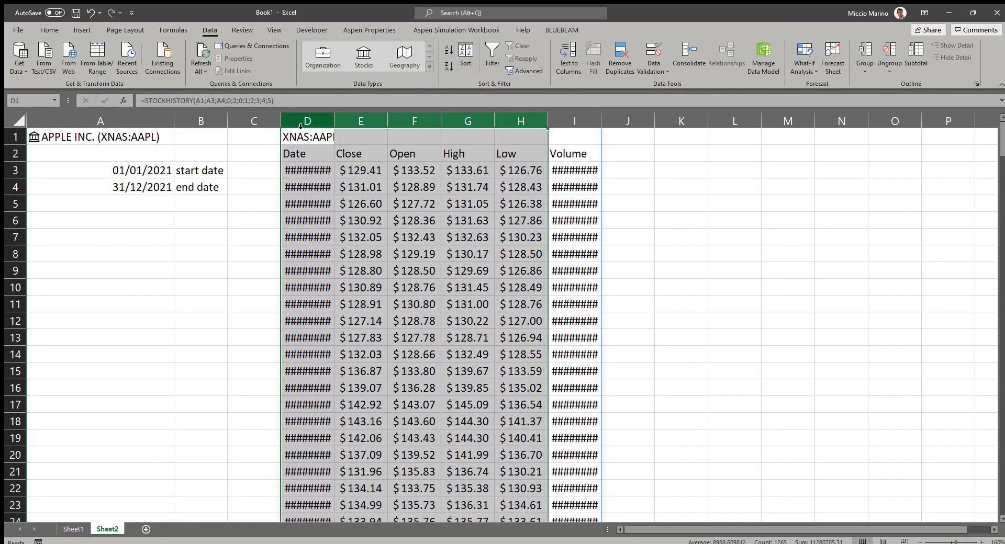
drag(301, 126, 574, 124)
double_click(601, 121)
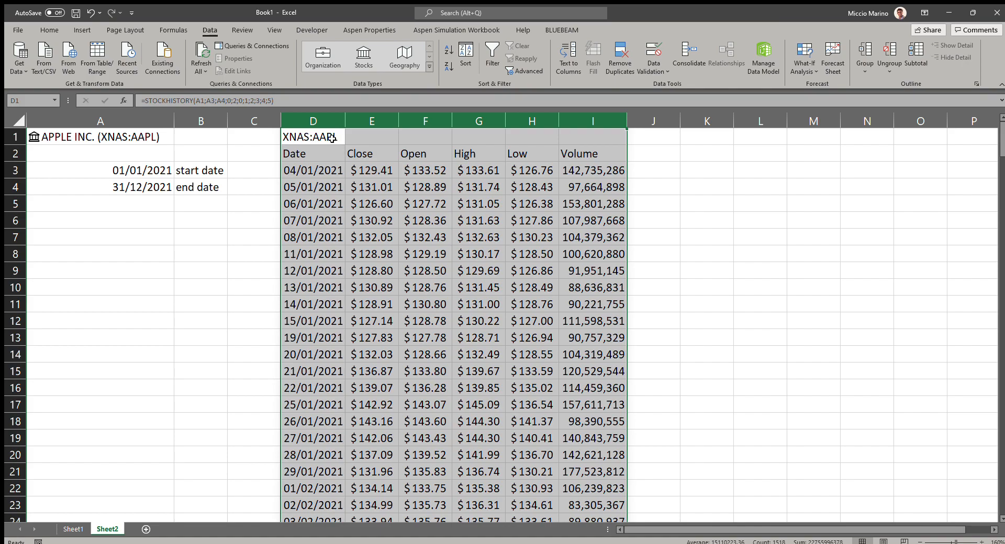
- Change the interval argument of the STOCKHISTORY formula in D1 to 1 for weekly data
double_click(332, 138)
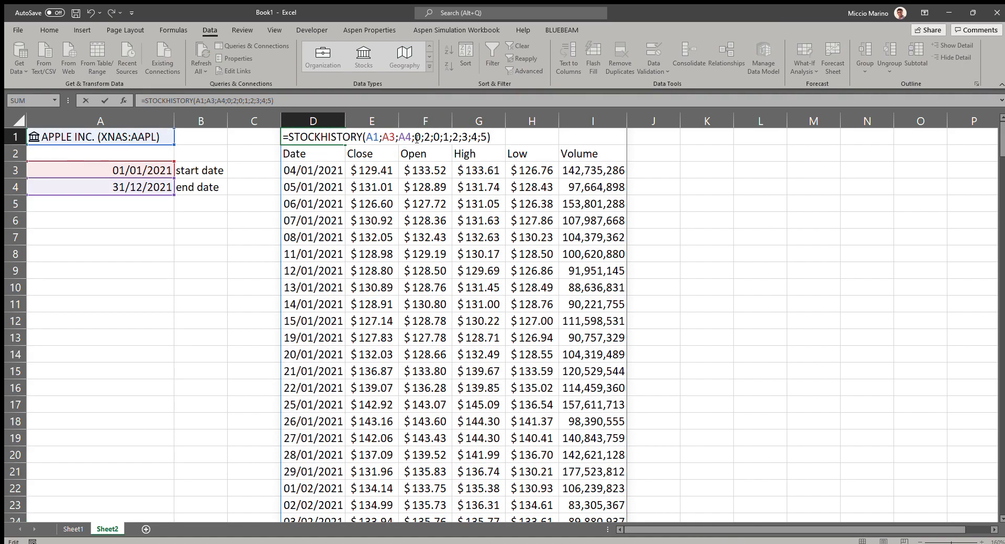
drag(416, 136, 421, 137)
text(1)
key(Return)
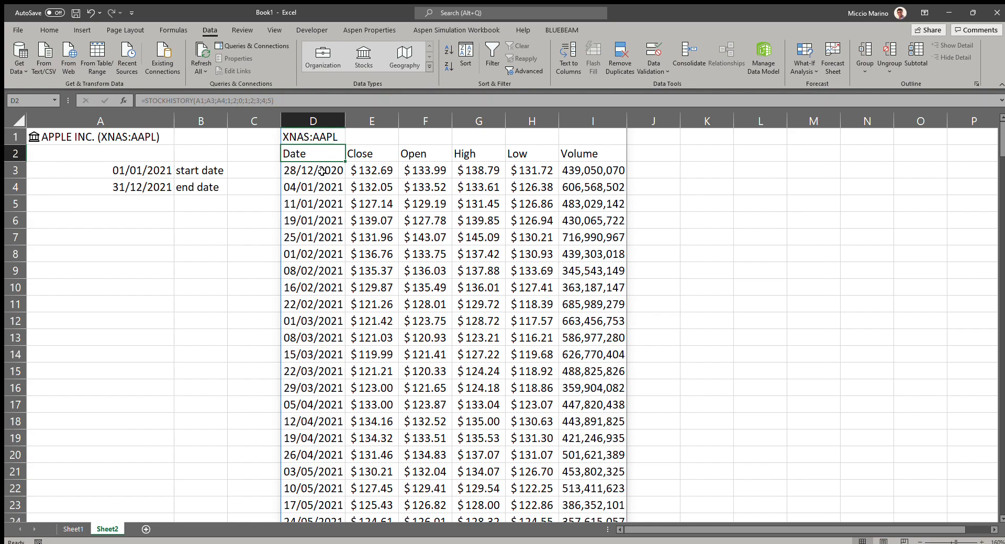
- Change the interval argument of the STOCKHISTORY formula in D1 to 2 for monthly data and fit column I to its contents
click(324, 138)
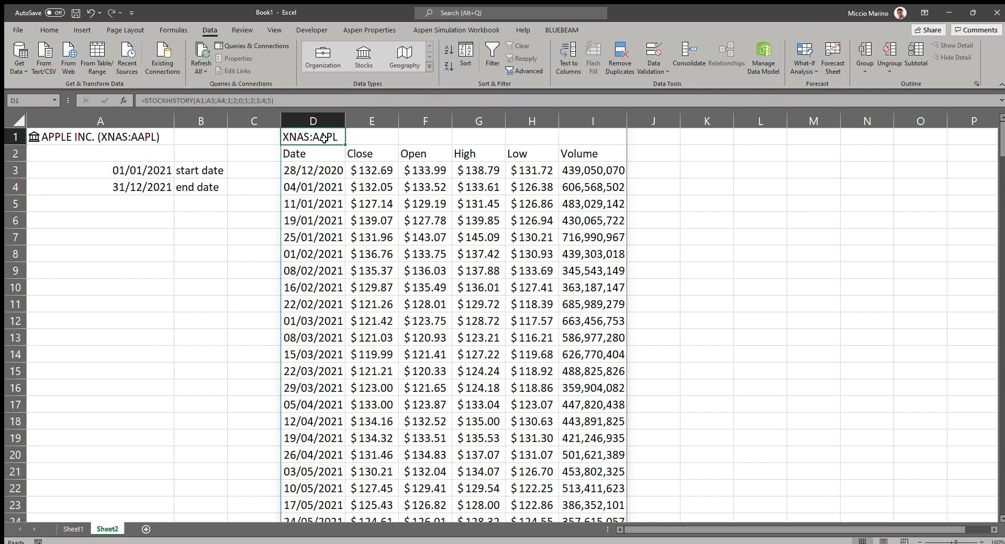
double_click(324, 138)
double_click(417, 137)
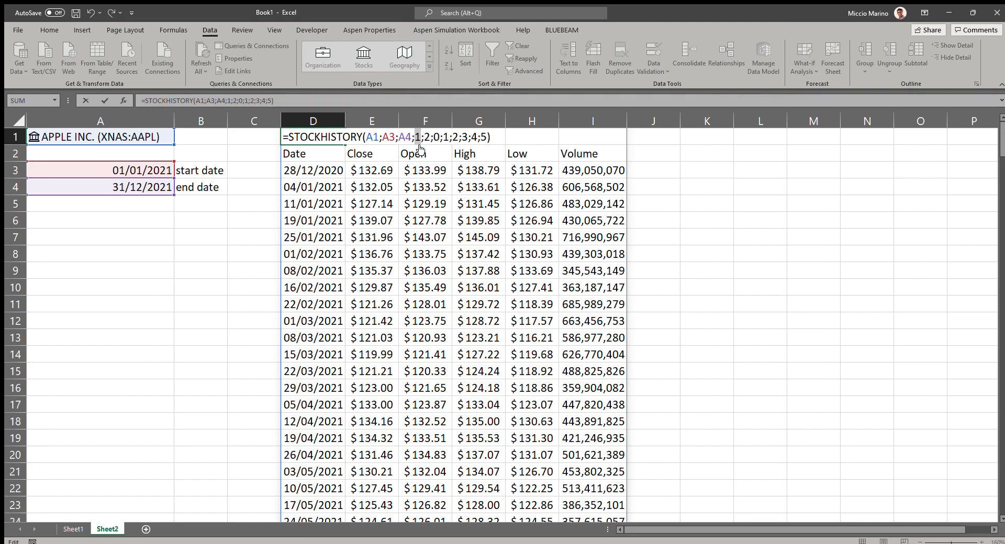
text(2)
key(Return)
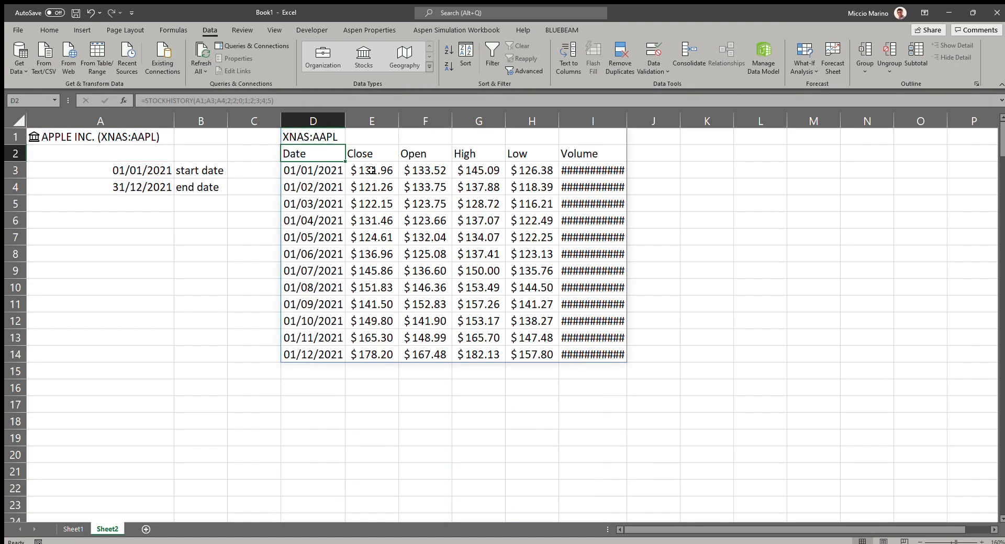
double_click(636, 126)
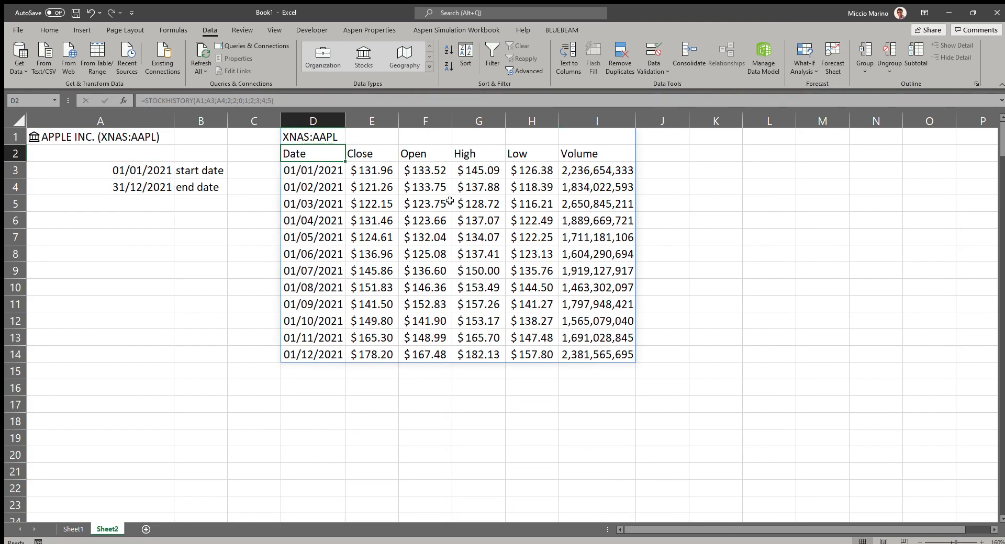
- Change the headers argument of the STOCKHISTORY formula in D1 to 1 to show only the column headers
double_click(317, 137)
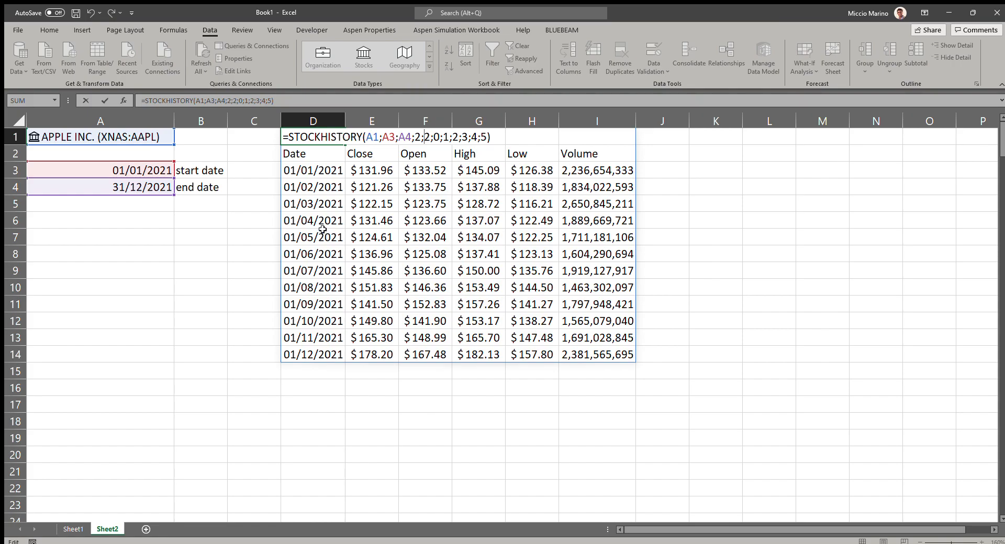
key(Escape)
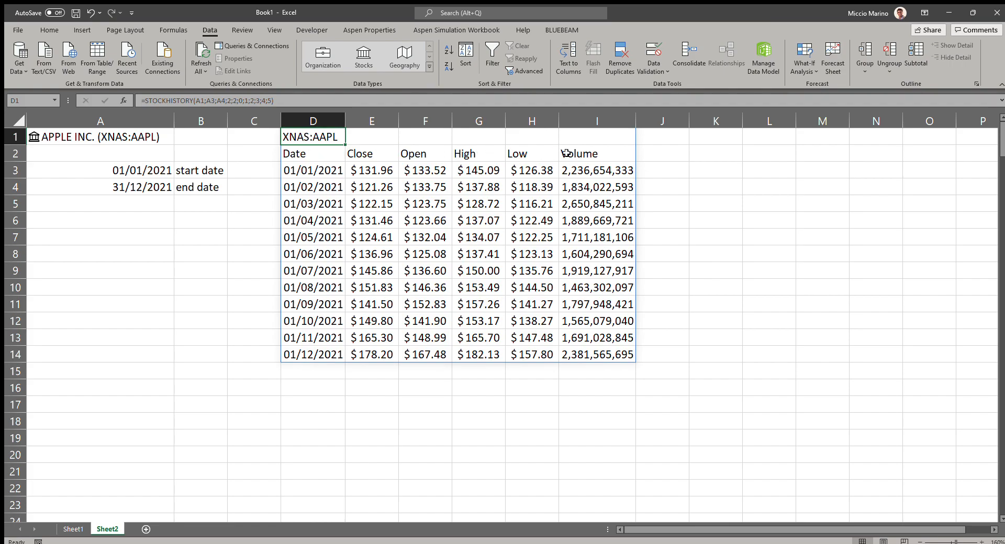
double_click(311, 136)
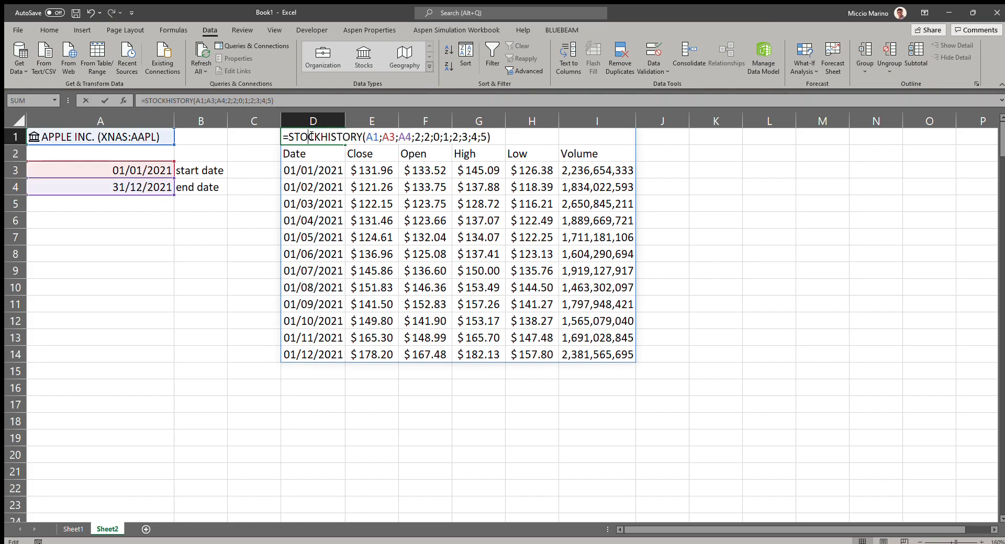
double_click(426, 137)
text(1)
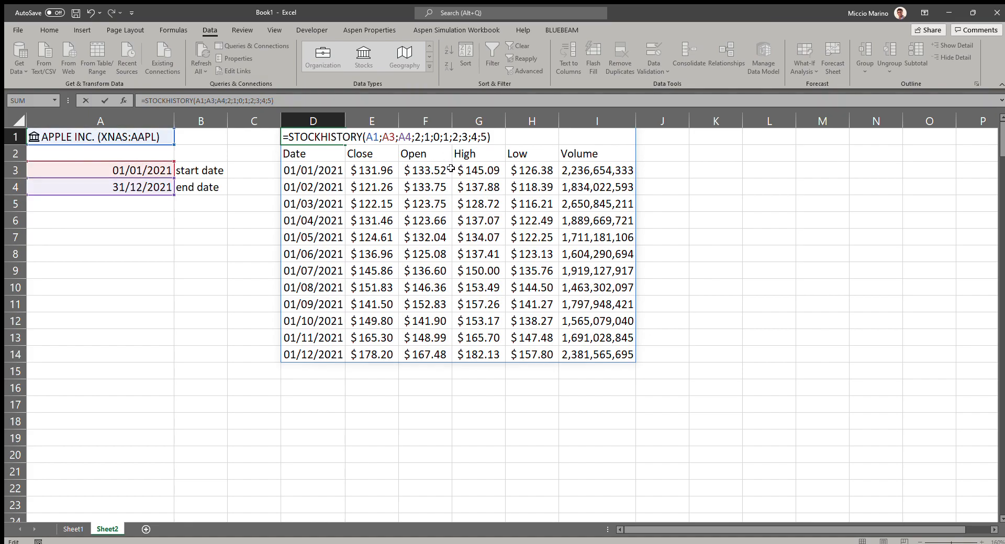
key(Return)
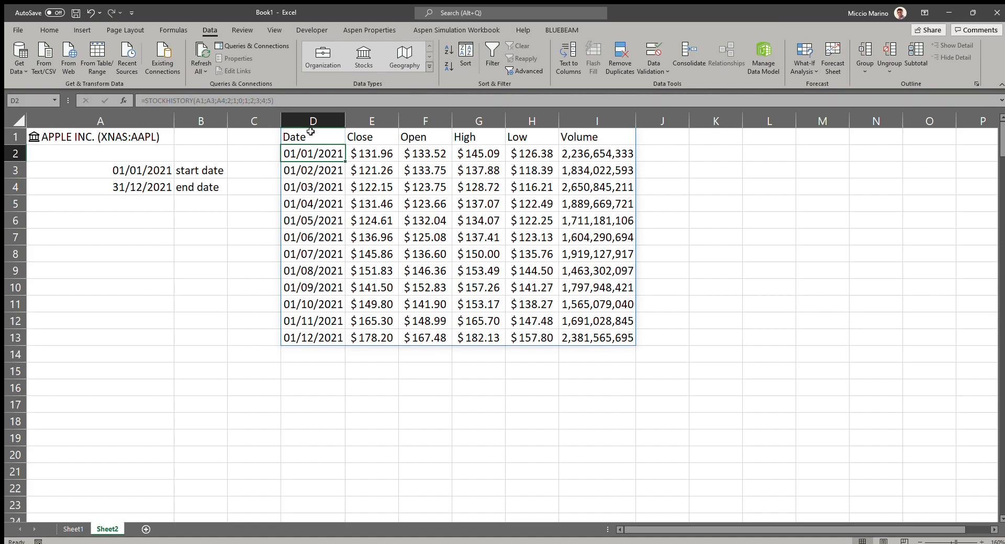
- Change the headers argument of the STOCKHISTORY formula in D1 to 0 to remove all headers
double_click(310, 138)
double_click(427, 137)
text(0)
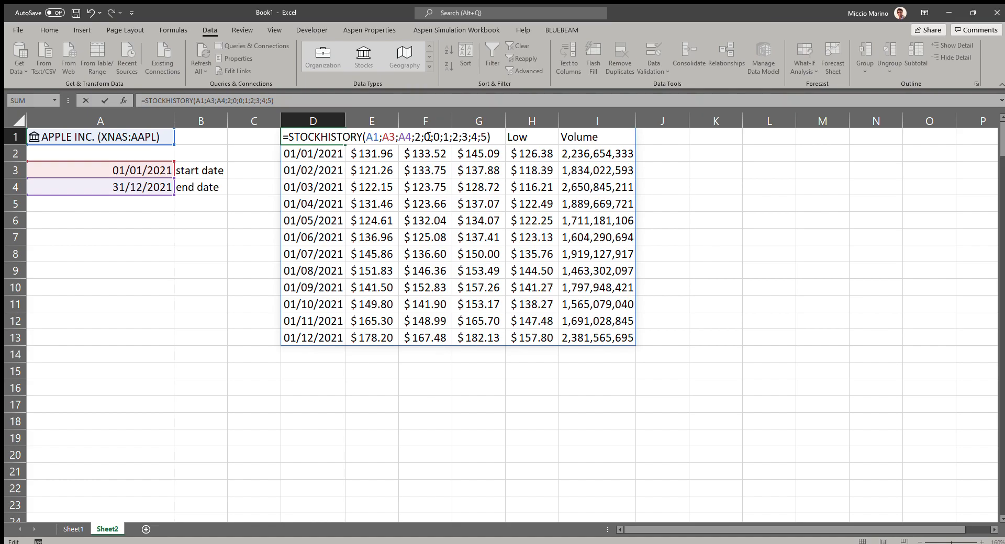
key(Return)
- Set the headers argument of the STOCKHISTORY formula in D1 back to 2 to show the instrument identifier and column headers
click(299, 134)
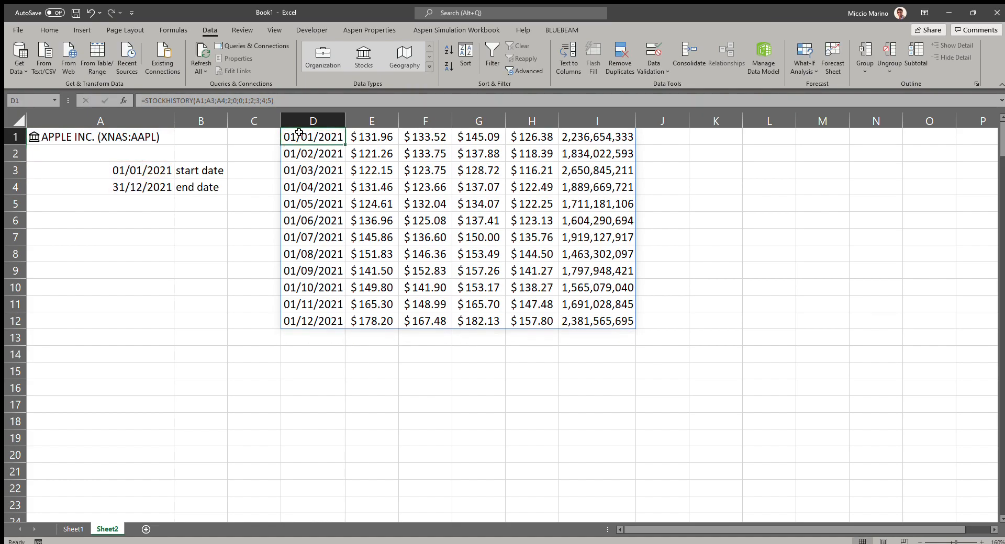
click(237, 102)
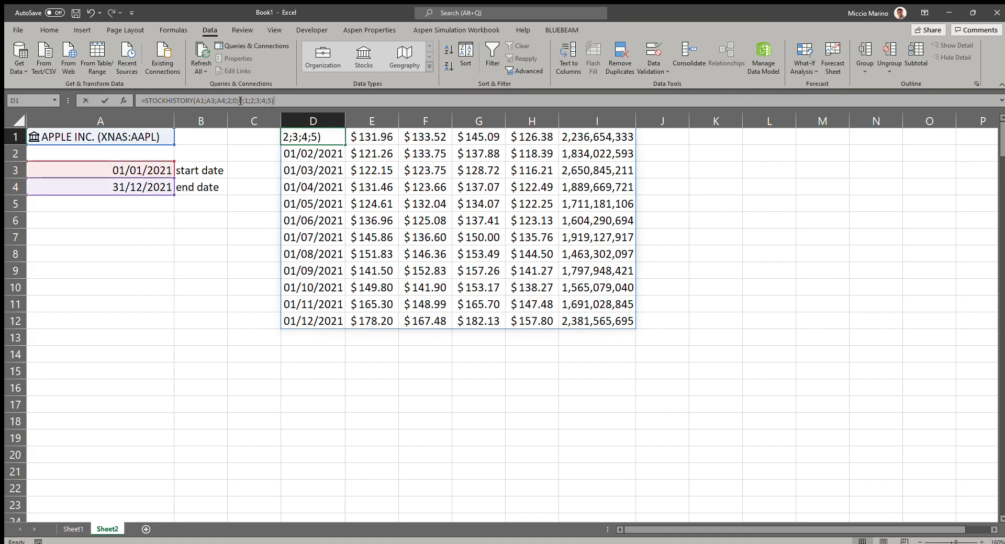
click(241, 100)
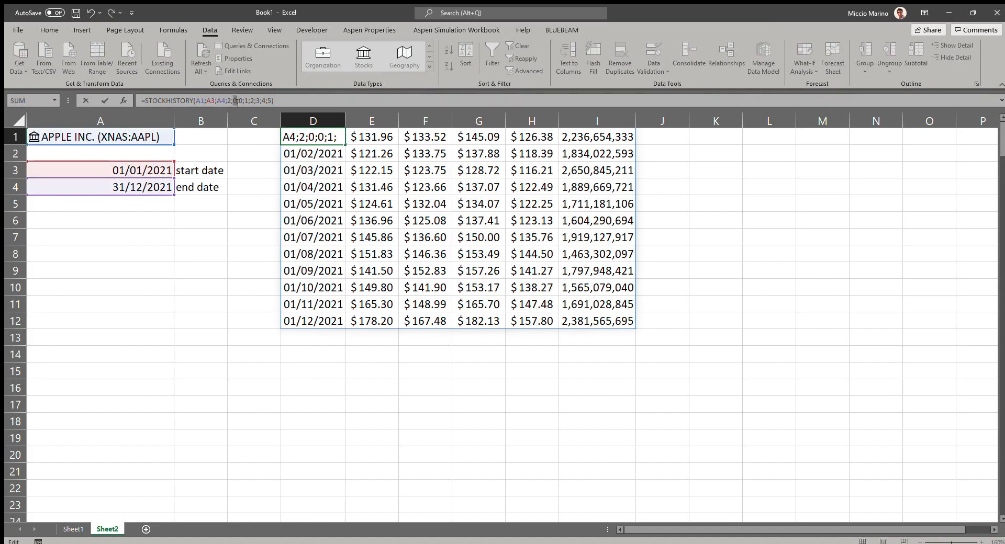
text(2)
key(Return)
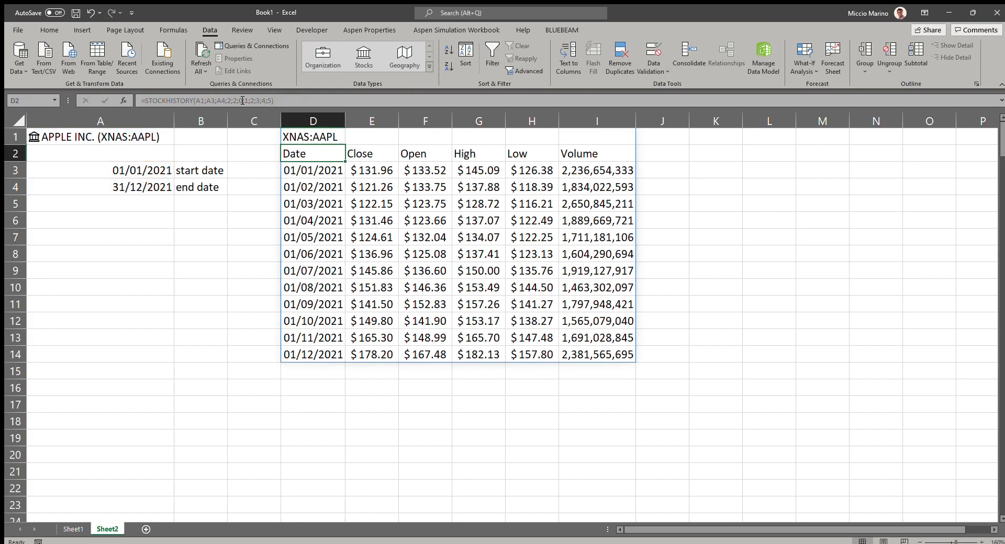
click(407, 258)
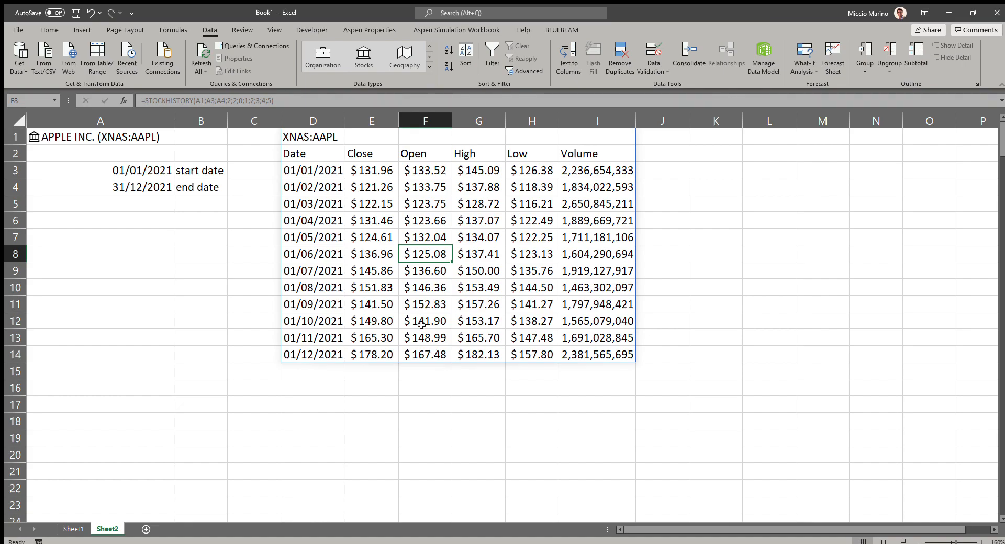
- Insert a stock chart from the Date, Close, Open, High and Low data in D2:H14
drag(327, 151, 516, 348)
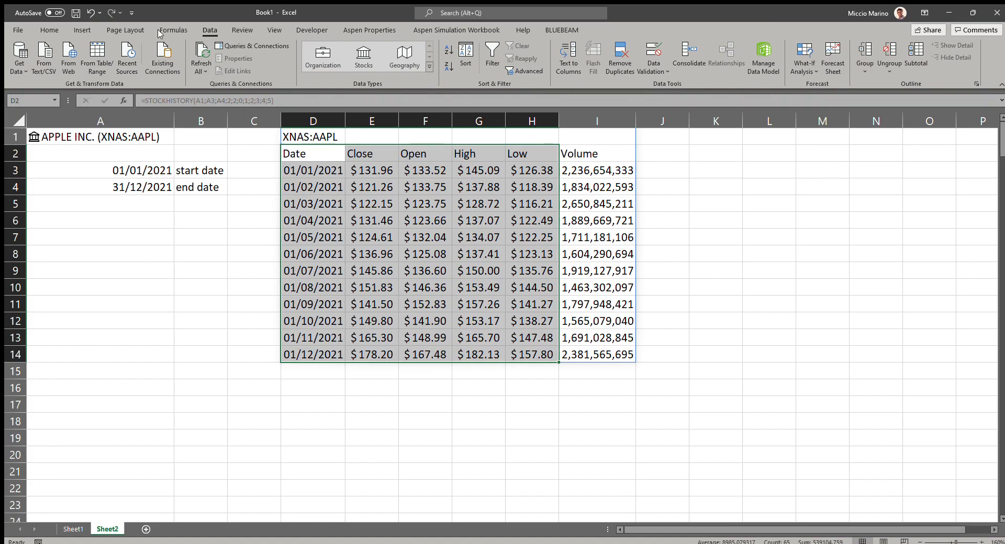
click(73, 29)
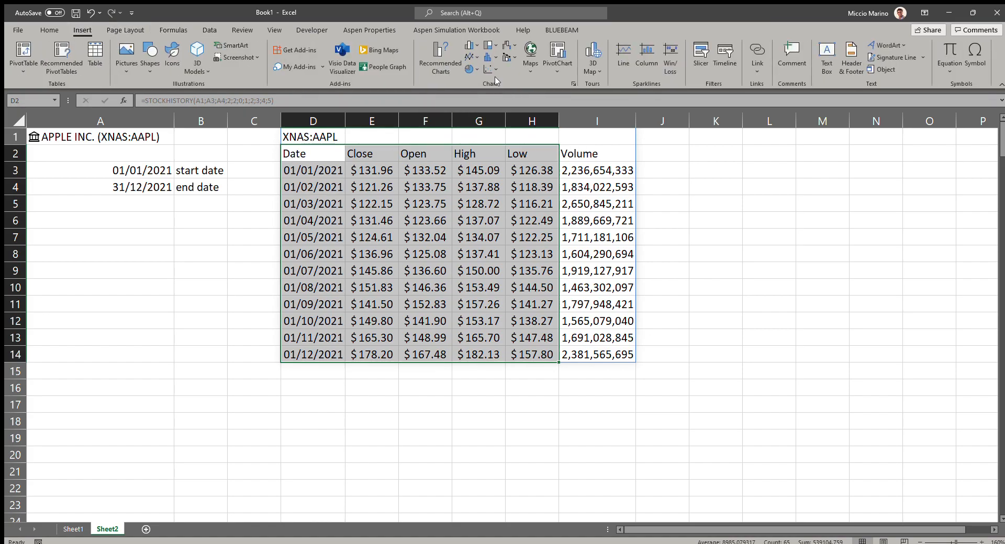
click(512, 45)
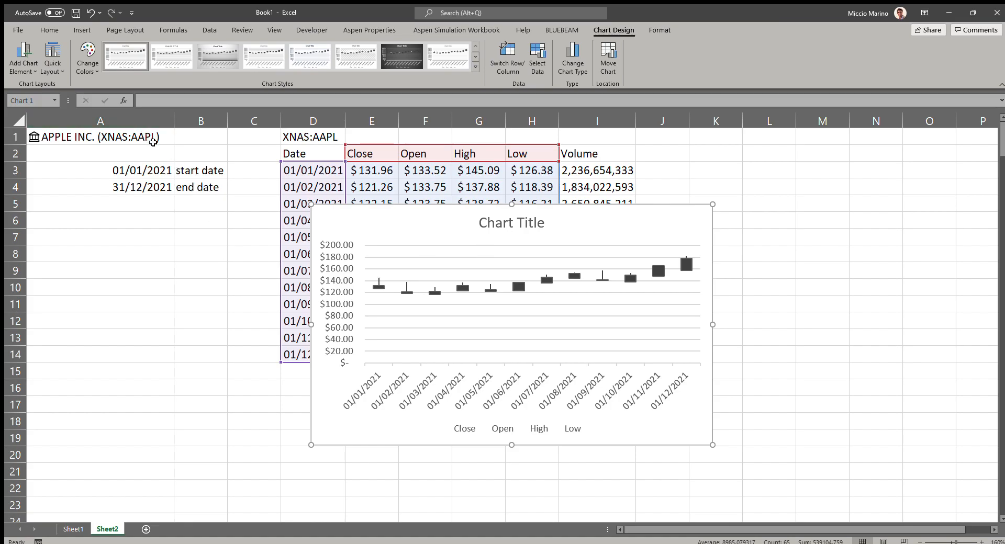
- Link the chart title to the company name in cell A1 with the reference =Sheet2!$A$1
click(520, 222)
click(50, 30)
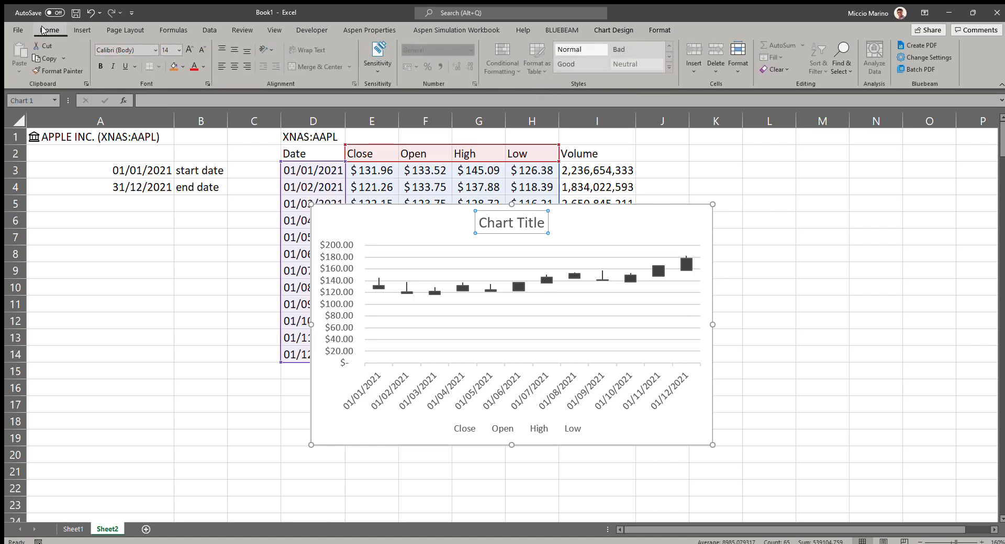
click(237, 102)
text(=)
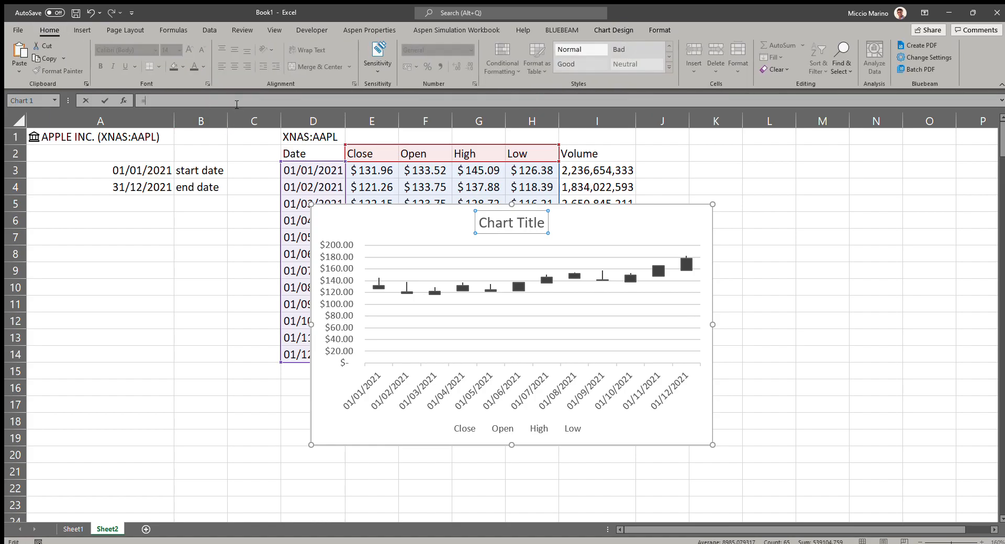
click(163, 138)
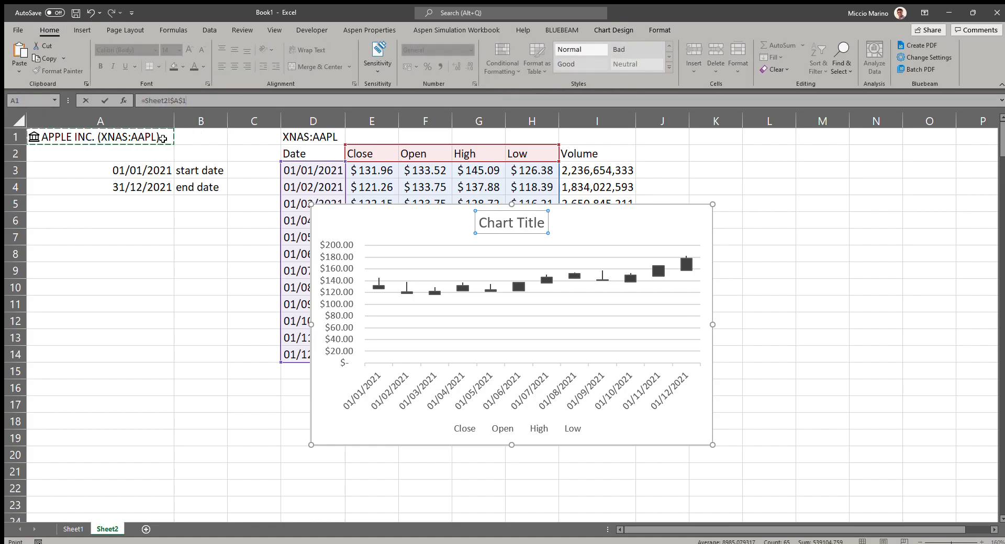
key(Return)
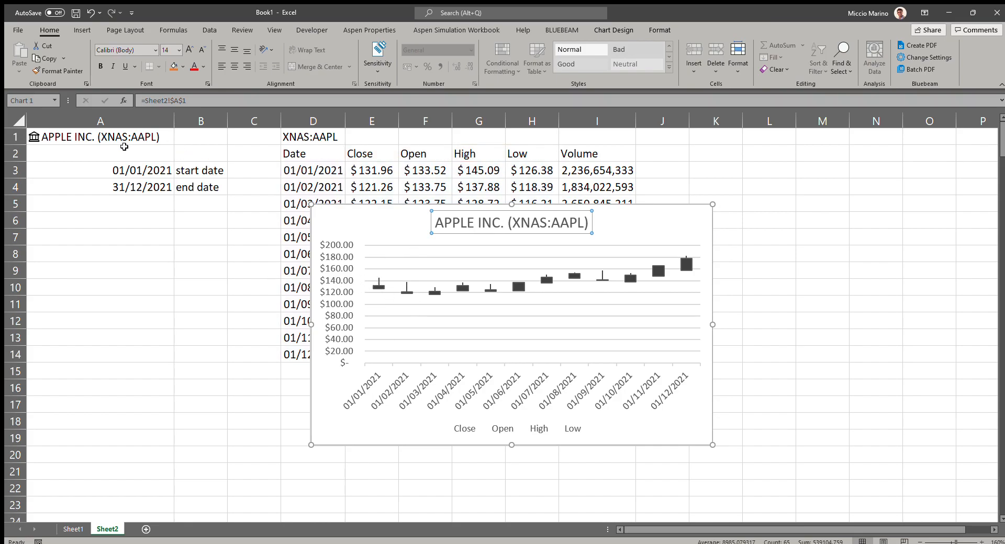
- Replace the company in A1 with amazon and fit columns E through H to the width of their prices
click(124, 139)
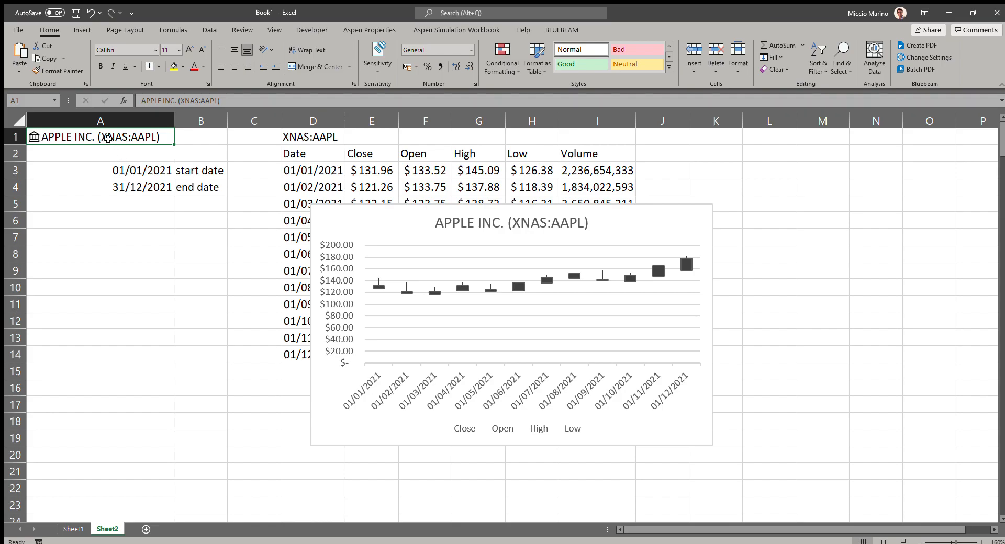
text(amaz)
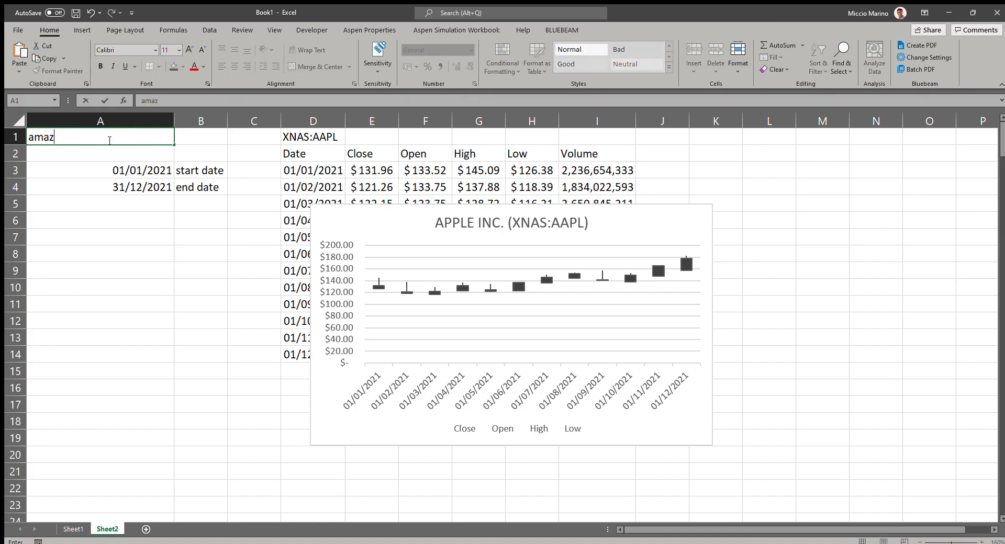
text(on)
key(Return)
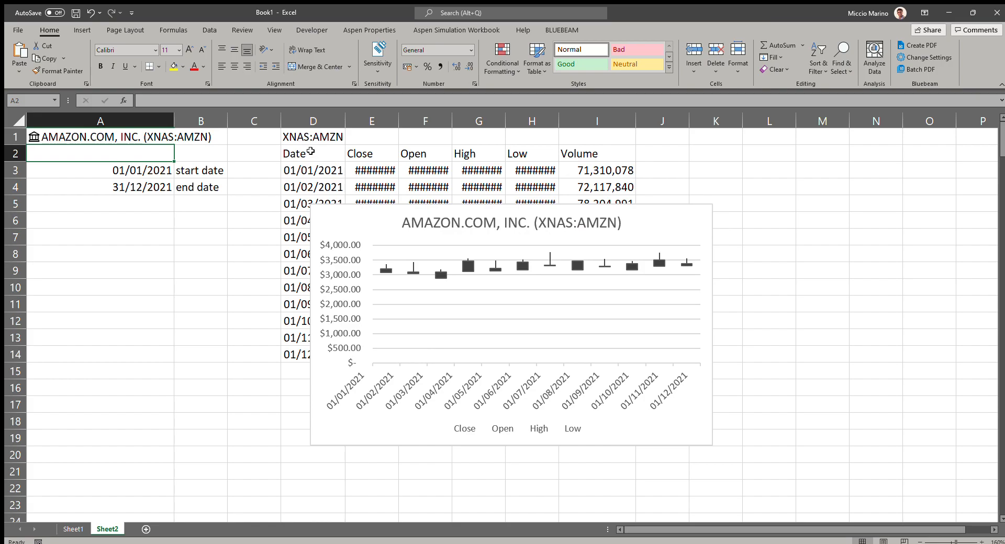
drag(371, 121, 560, 120)
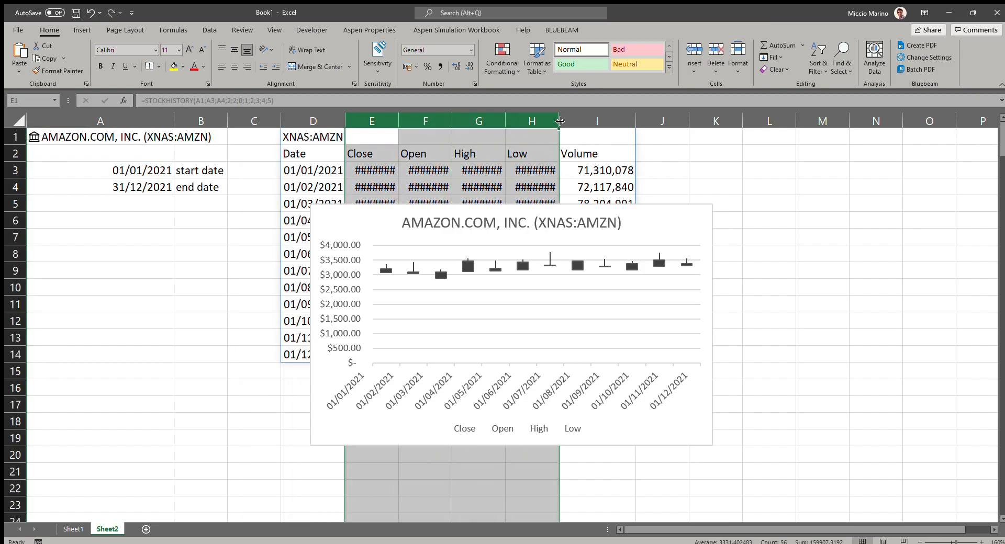
double_click(559, 121)
- Set the minimum bound of the chart's vertical price axis to 3000 and deselect the chart
click(403, 220)
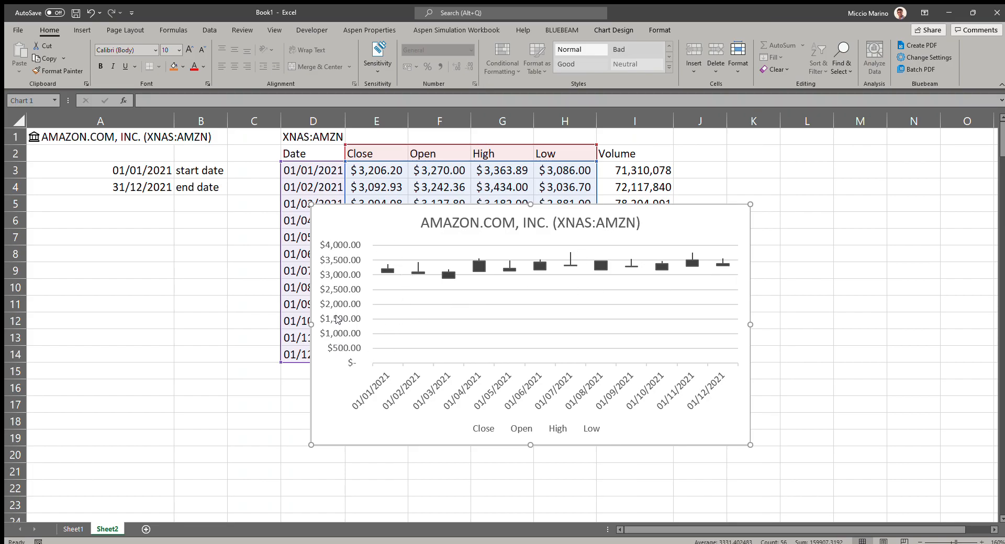
click(337, 319)
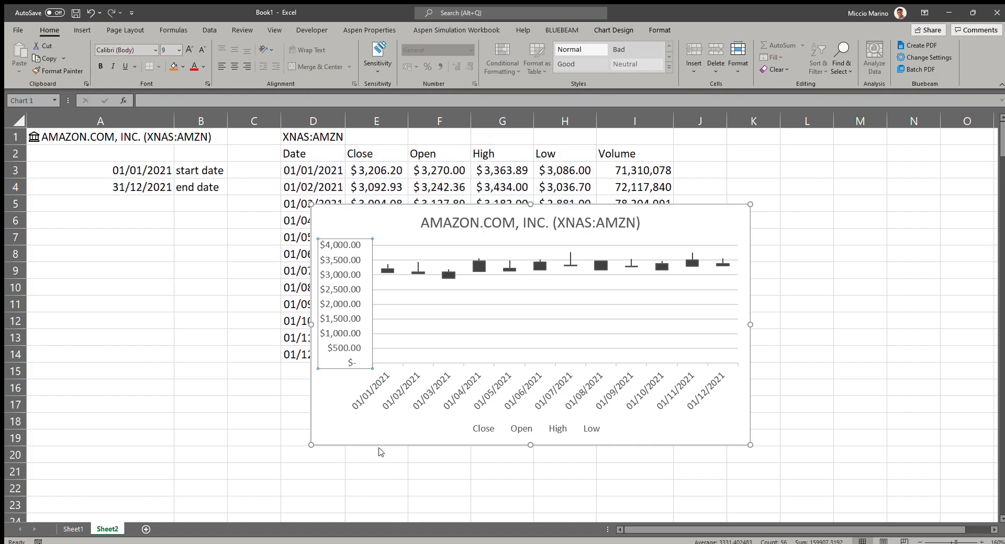
key(ctrl+1)
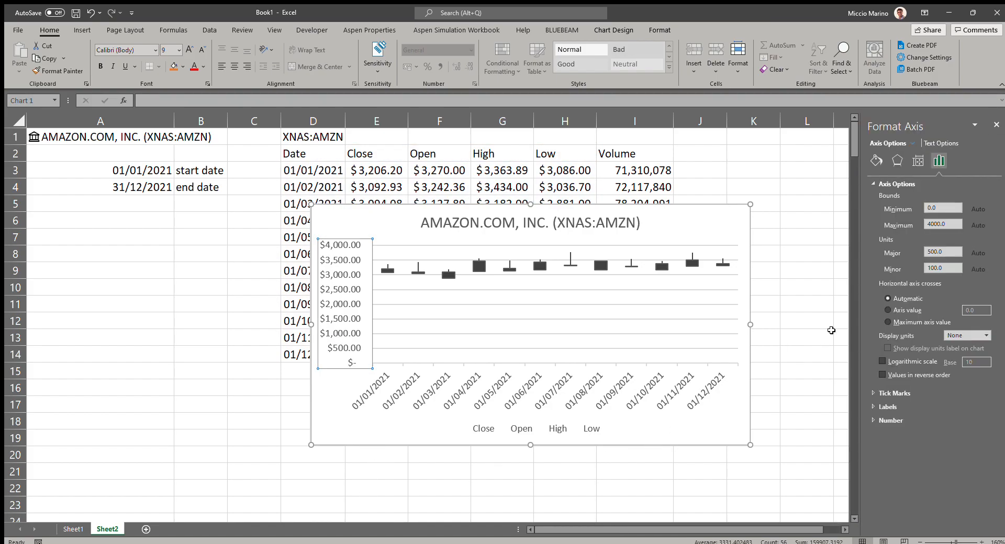
click(943, 211)
key(Return)
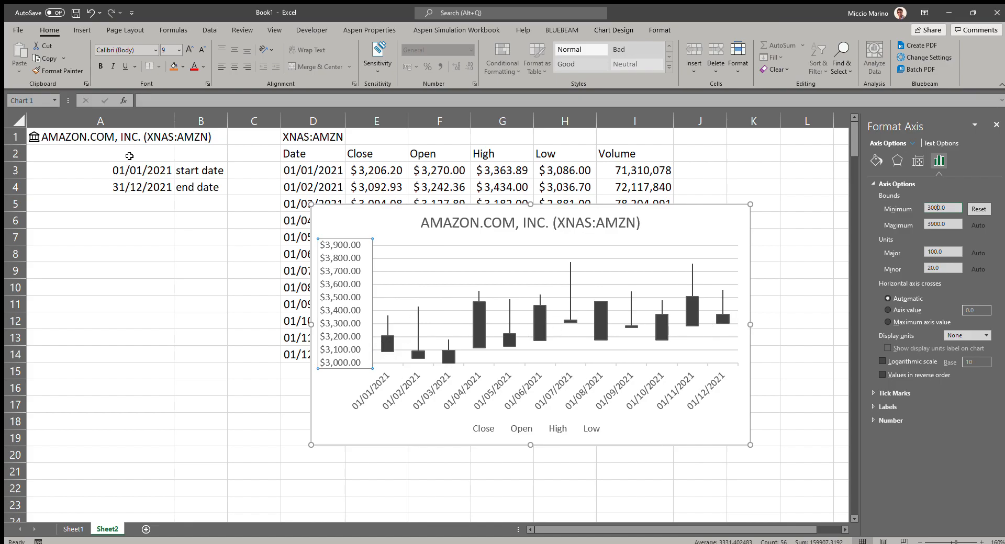
click(173, 320)
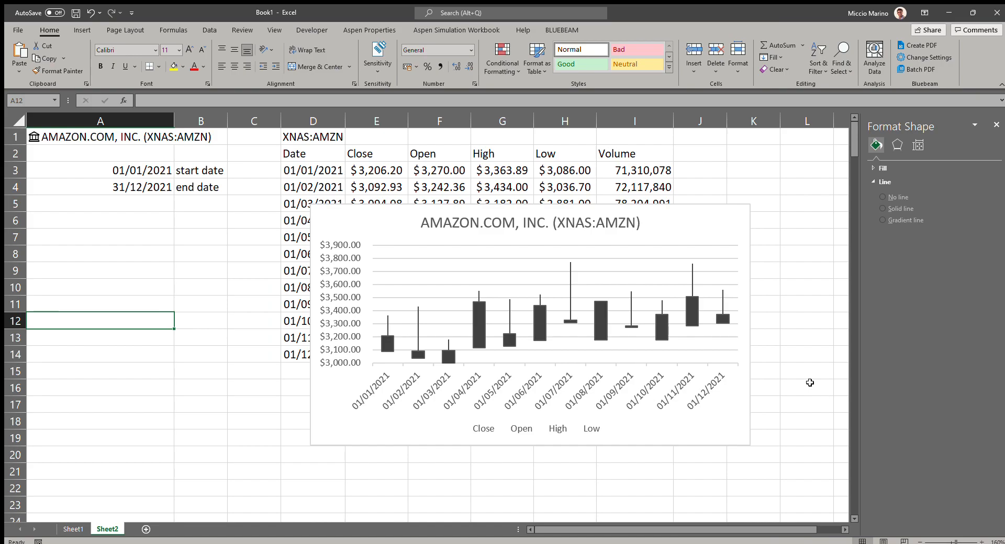